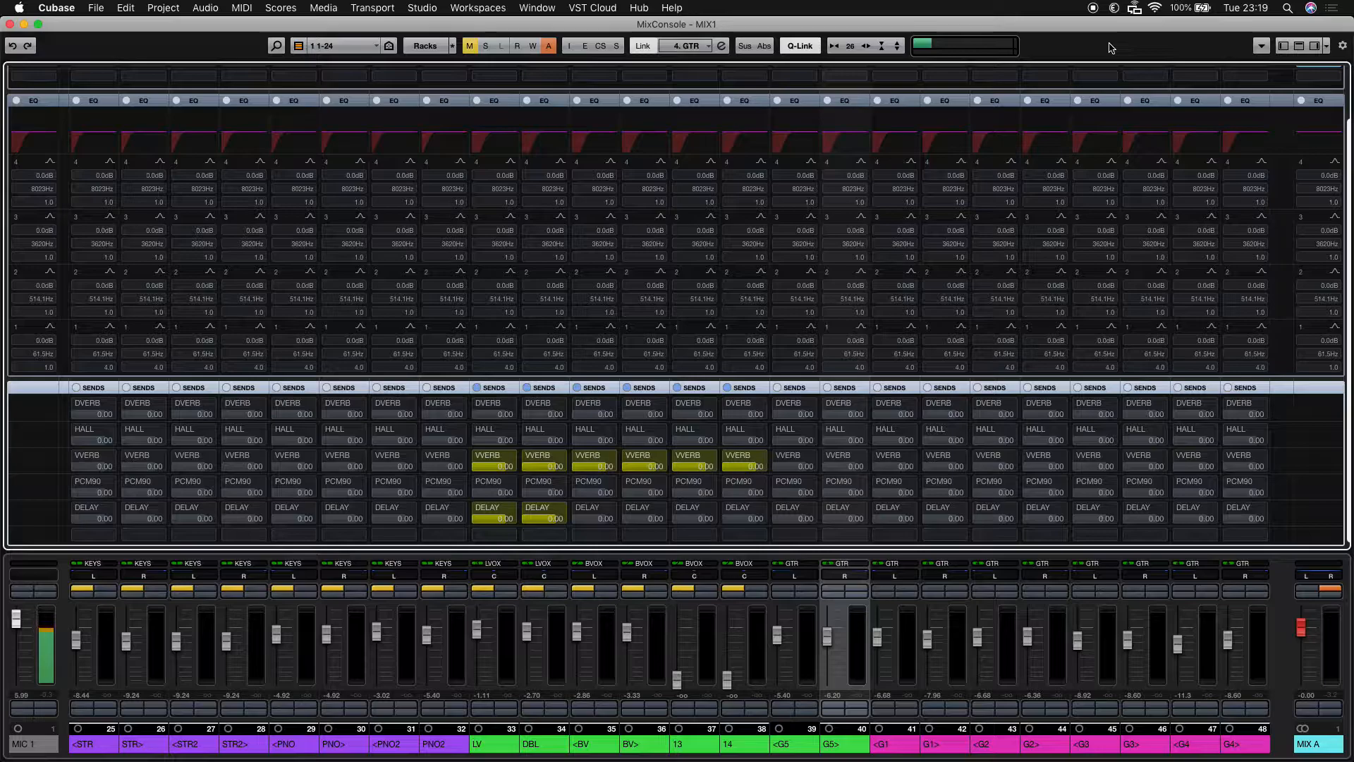
# Step: Balance the guitar pairs, setting the <G1/G1> faders to -8.12 and the <G2/G2> faders to -6.04
pyautogui.press('Left')
pyautogui.hotkey('shift', 'Right')
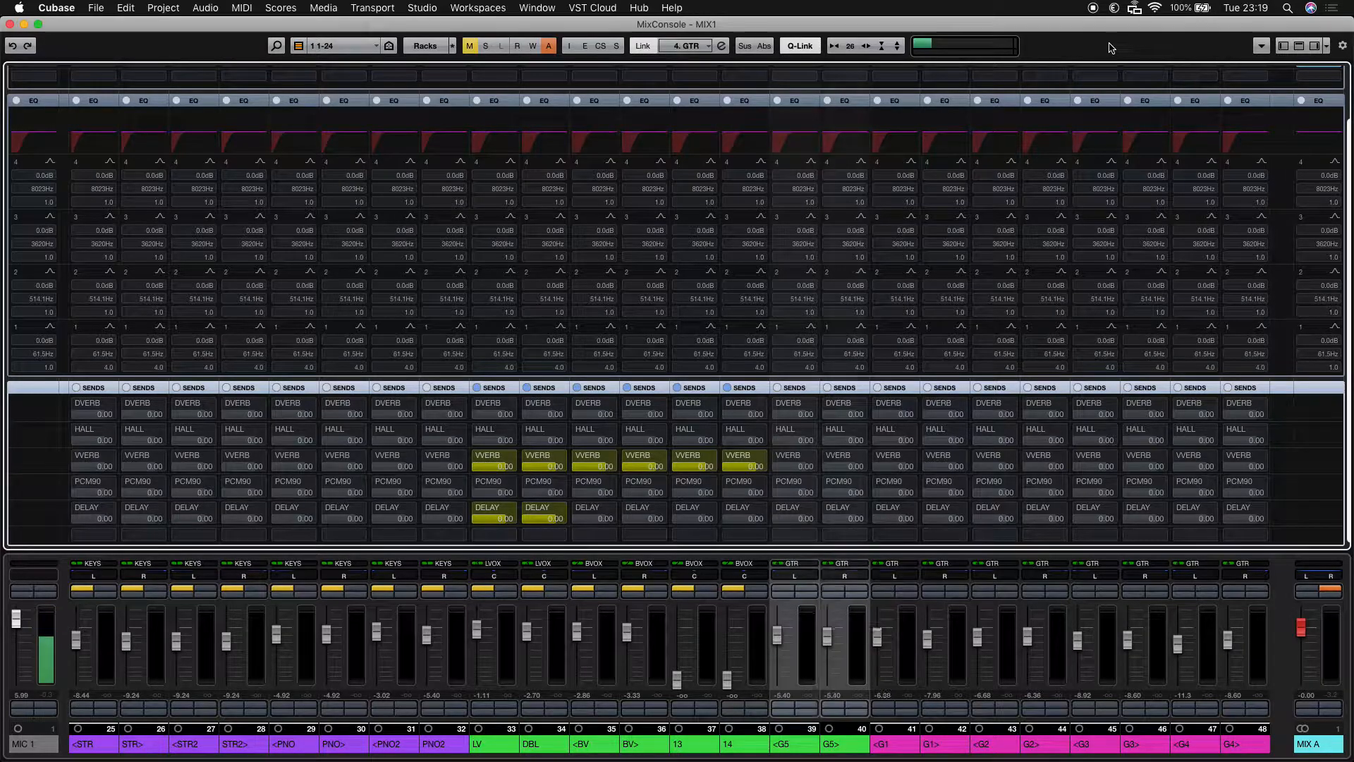
pyautogui.press('Right')
pyautogui.hotkey('shift', 'Right')
pyautogui.press('Right')
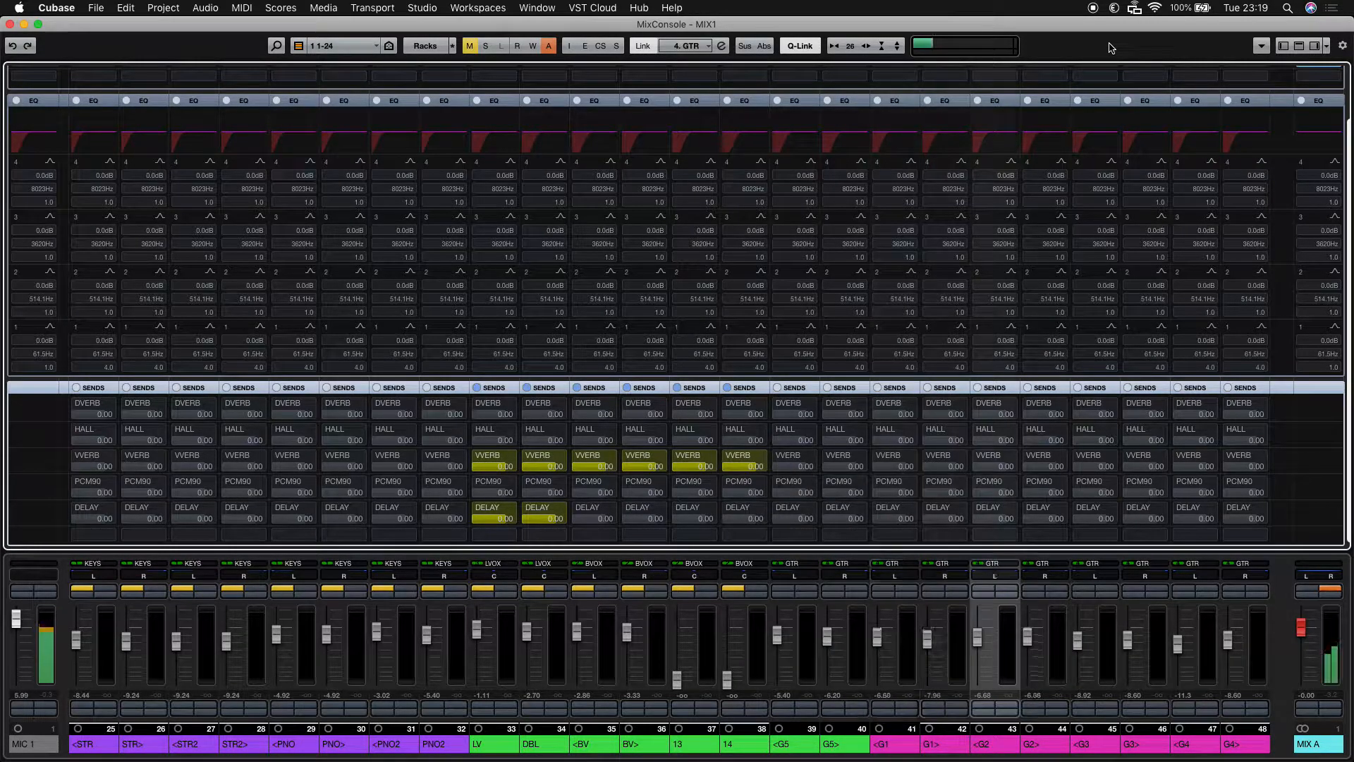
pyautogui.hotkey('shift', 'Right')
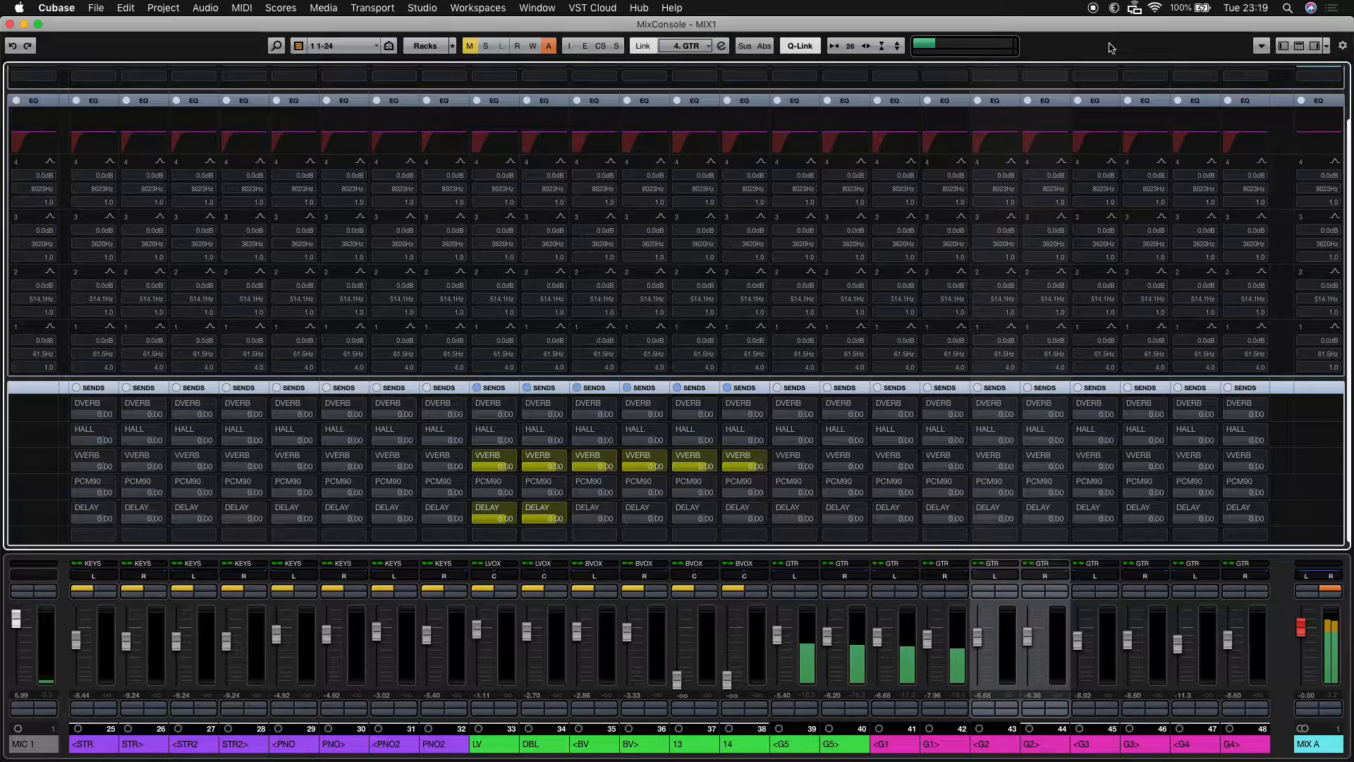
pyautogui.press('Left')
pyautogui.press('Left')
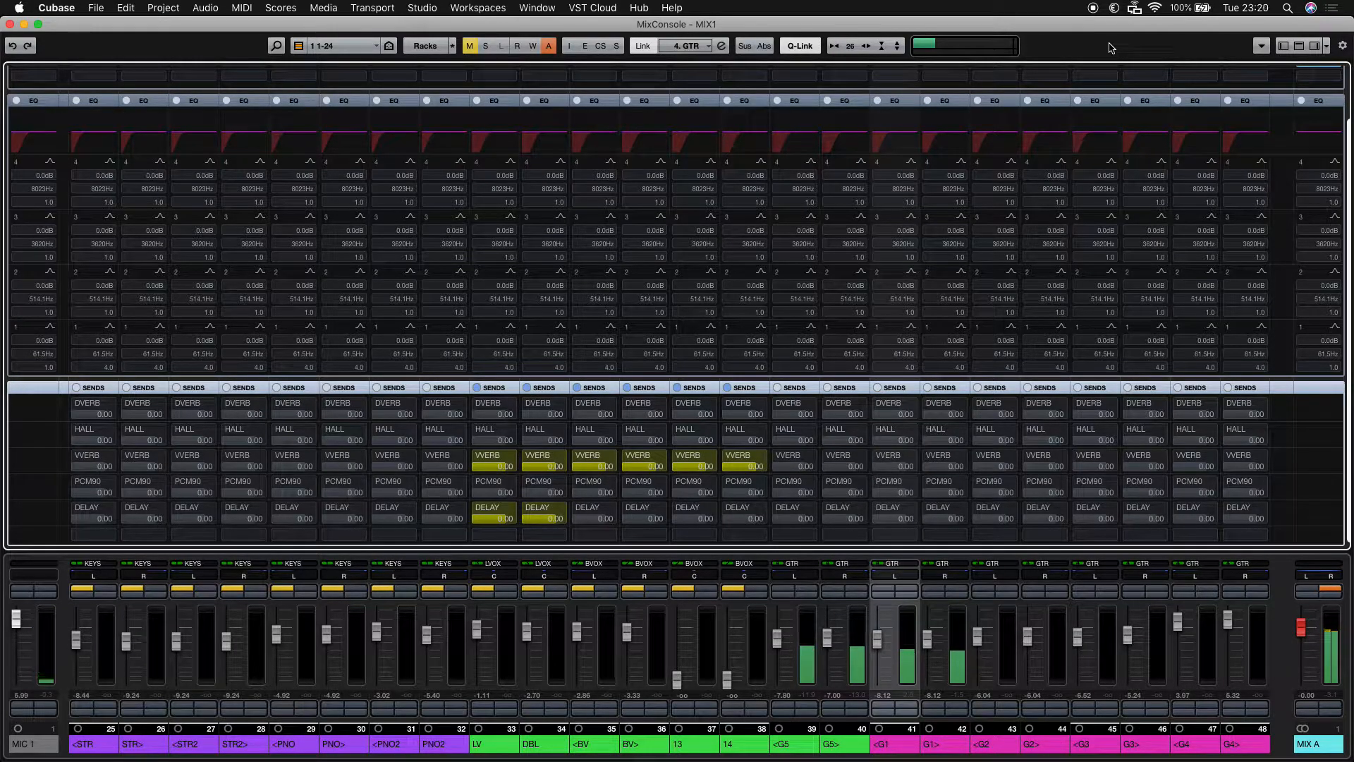
# Step: Check the other channel banks, and in channels 1-24 raise the <G1/G1> faders to 3.17 with a 12.5 dB boost at 8023 Hz
pyautogui.press('3')
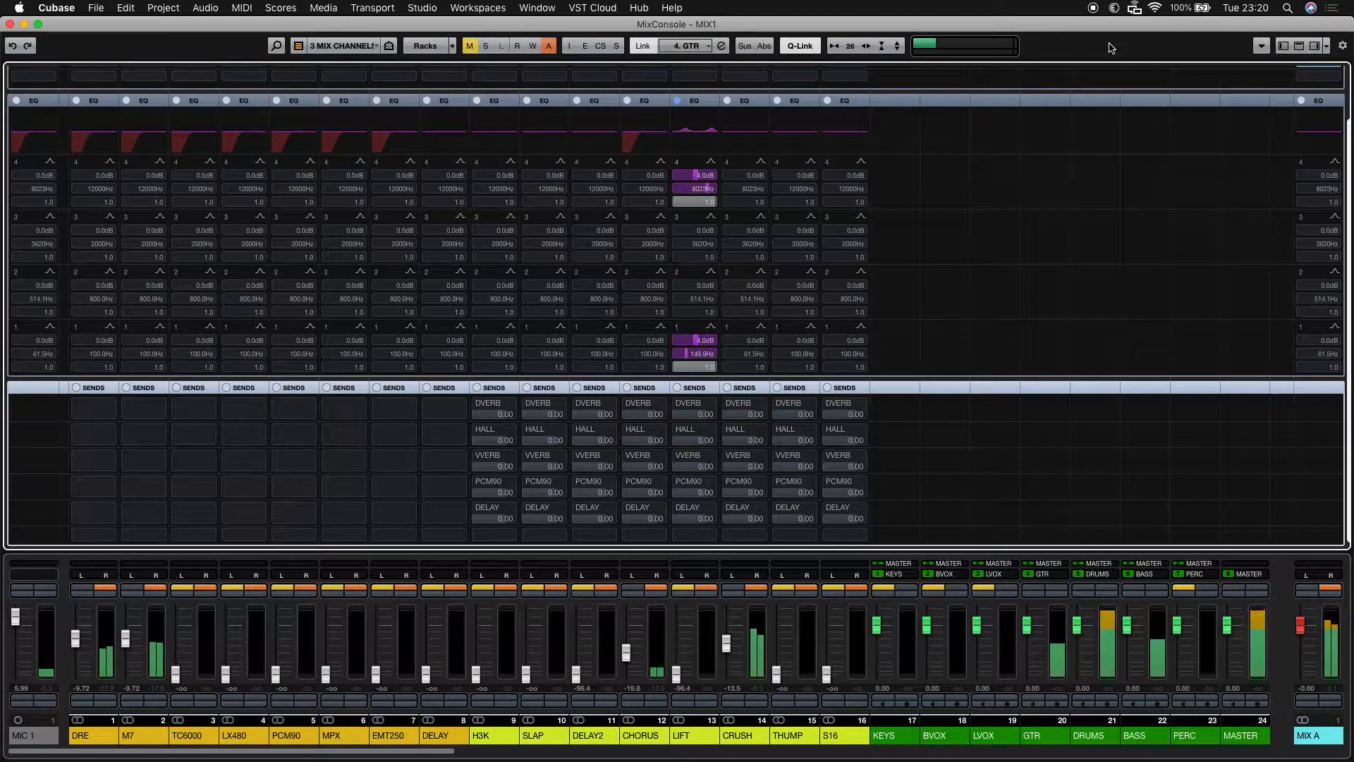
pyautogui.press('2')
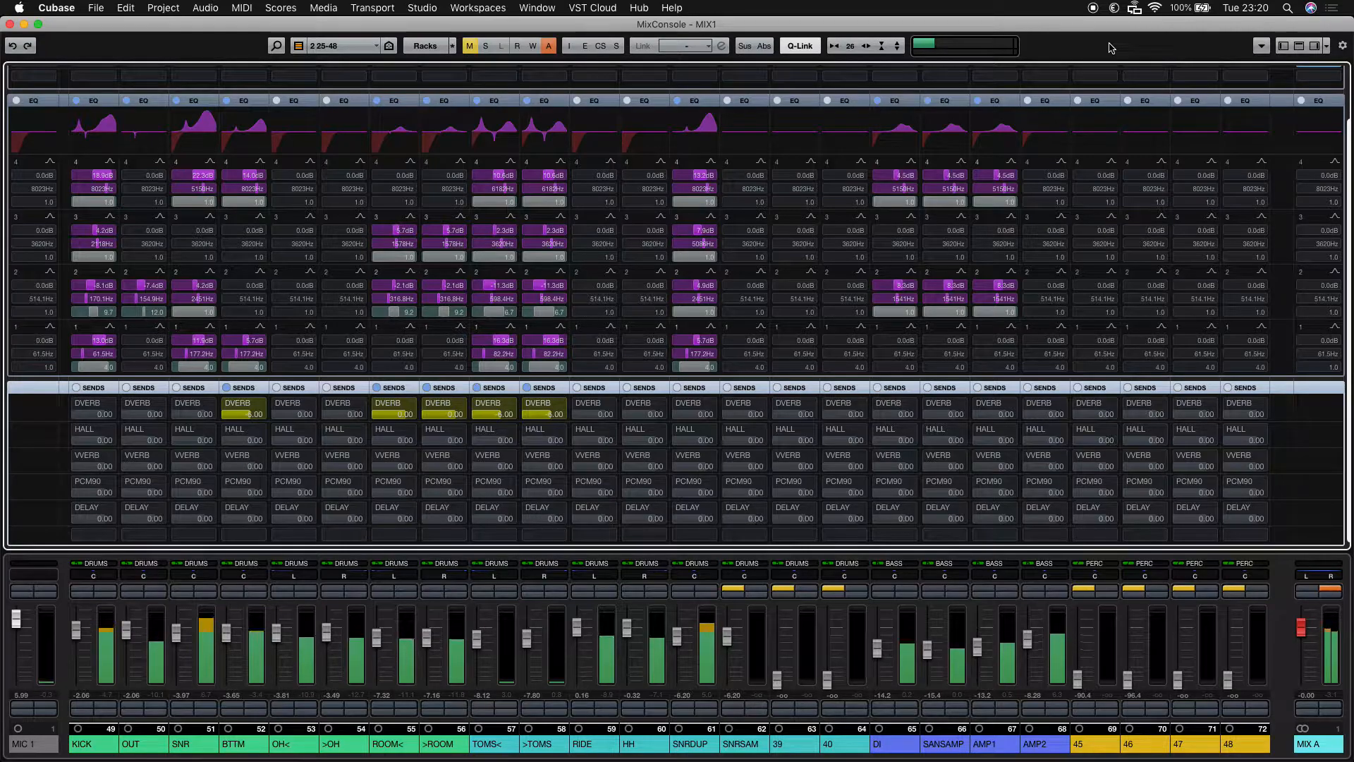
pyautogui.press('Up')
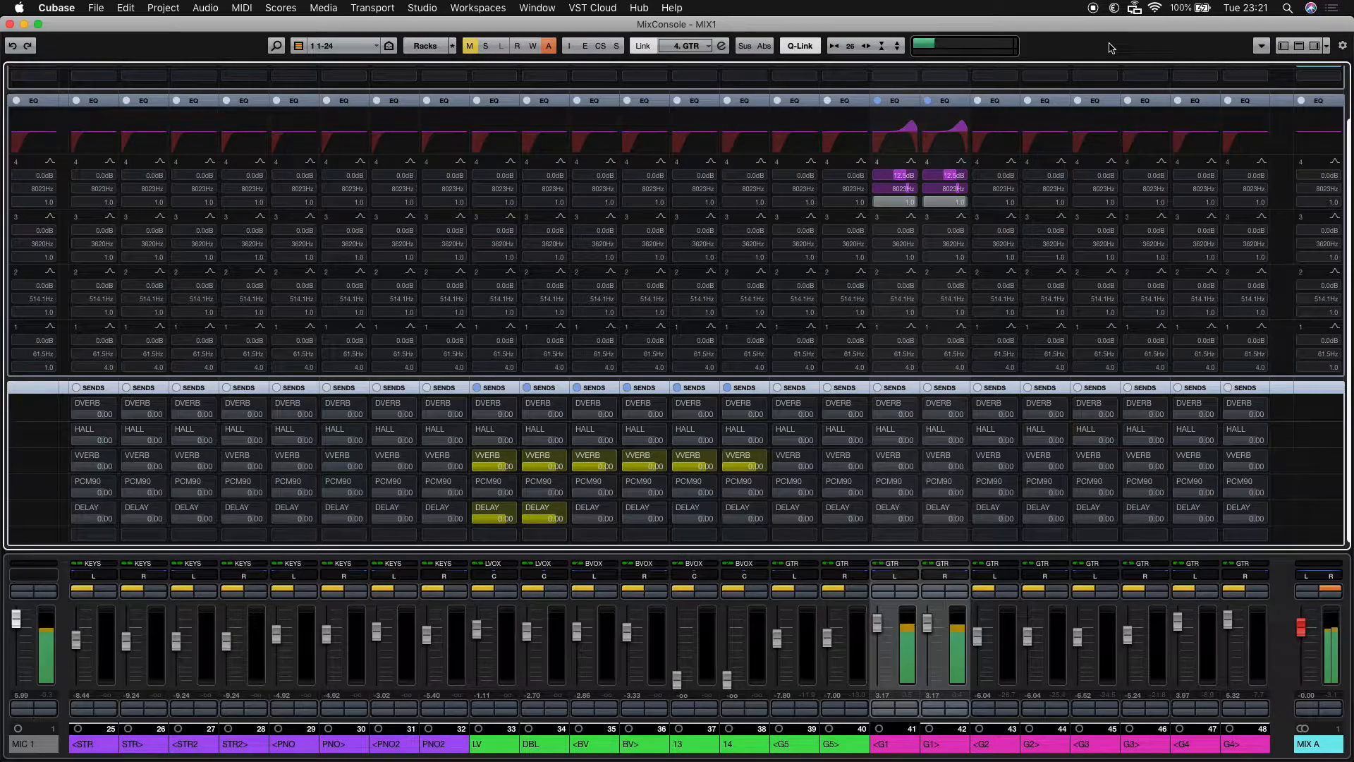
# Step: Inspect the <G1 channel settings and shape the <G1/G1> pair's EQ: cut 3620 Hz by 10.6 dB with Q 12, boost 8023 Hz to 15.1 dB
pyautogui.press('e')
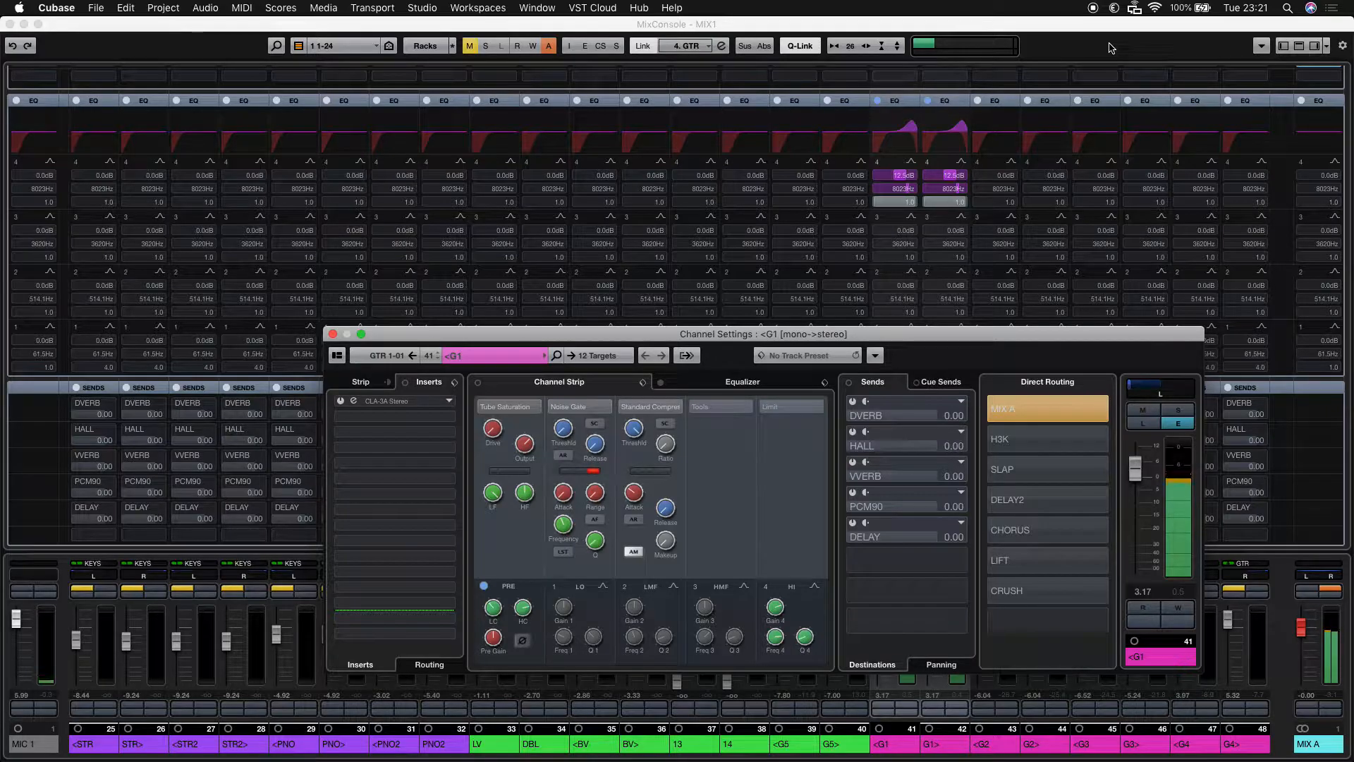
pyautogui.moveTo(520, 602)
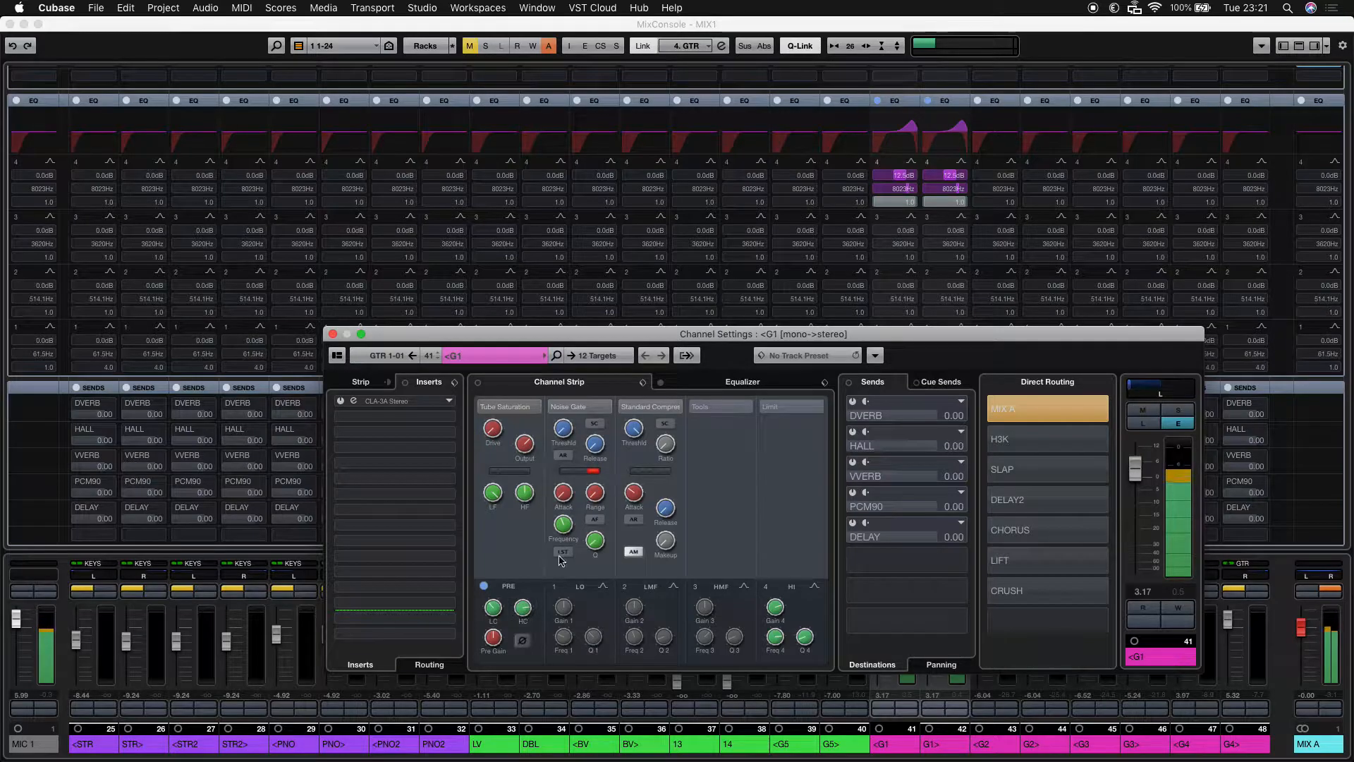
pyautogui.press('e')
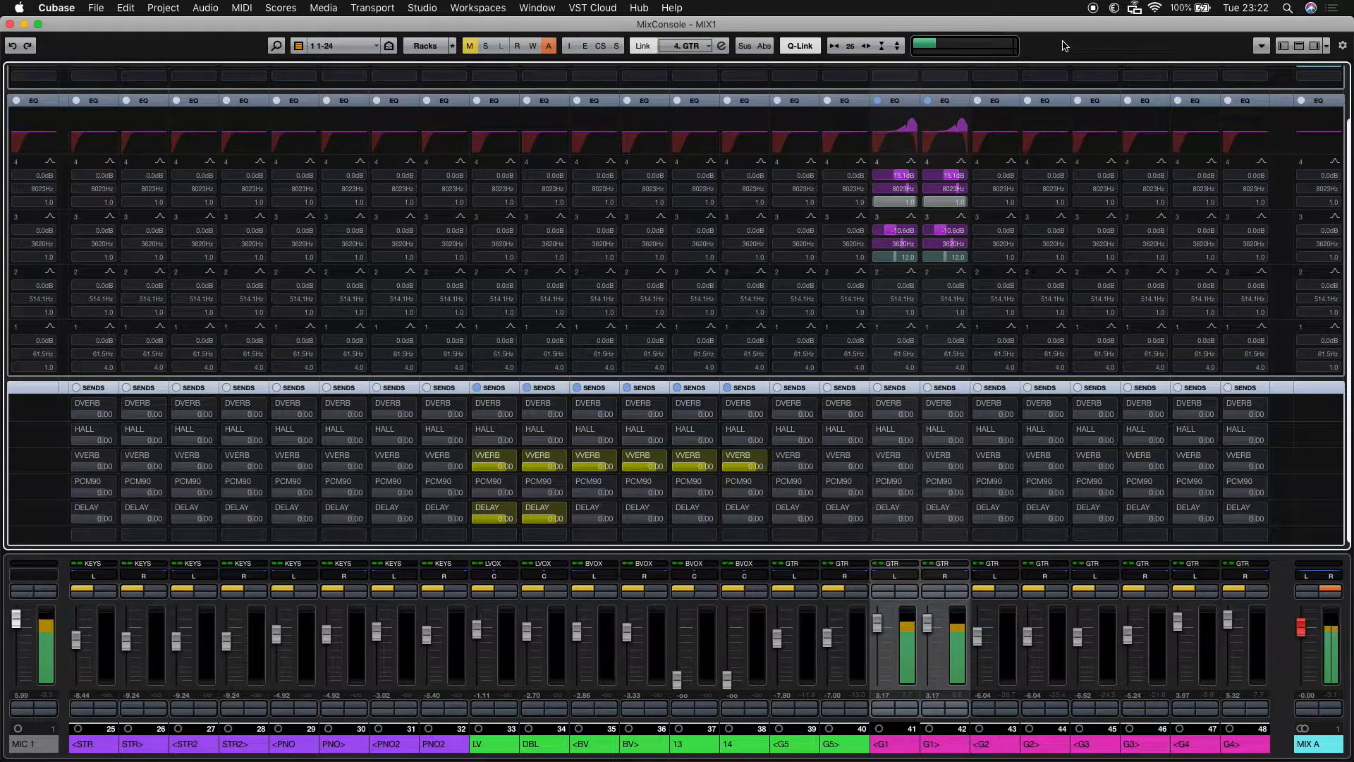
# Step: Solo the <G2/G2> guitar pair with its faders at 10.00 and adjust its 8023 Hz EQ band, comparing it against the mix
pyautogui.press('s')
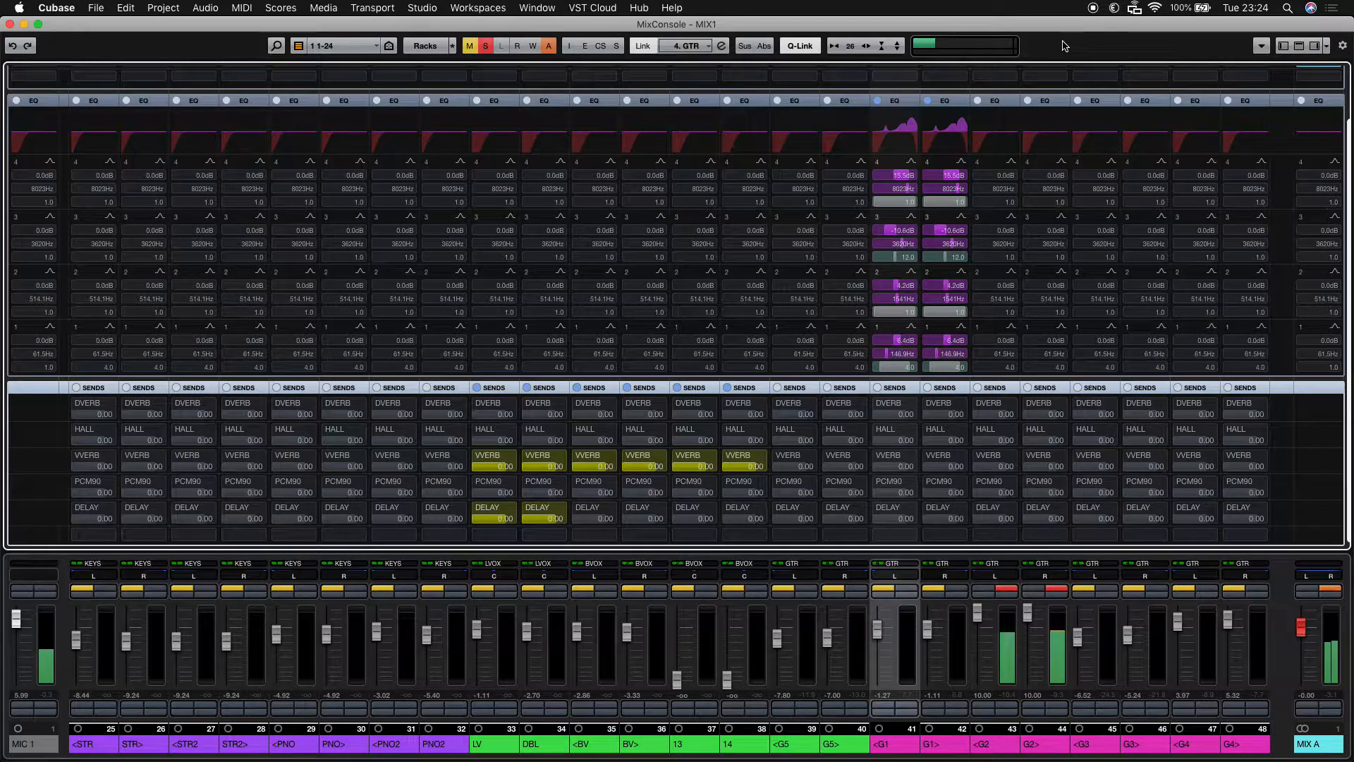
pyautogui.press('Right')
pyautogui.press('Right')
pyautogui.hotkey('shift', 'Right')
pyautogui.press('s')
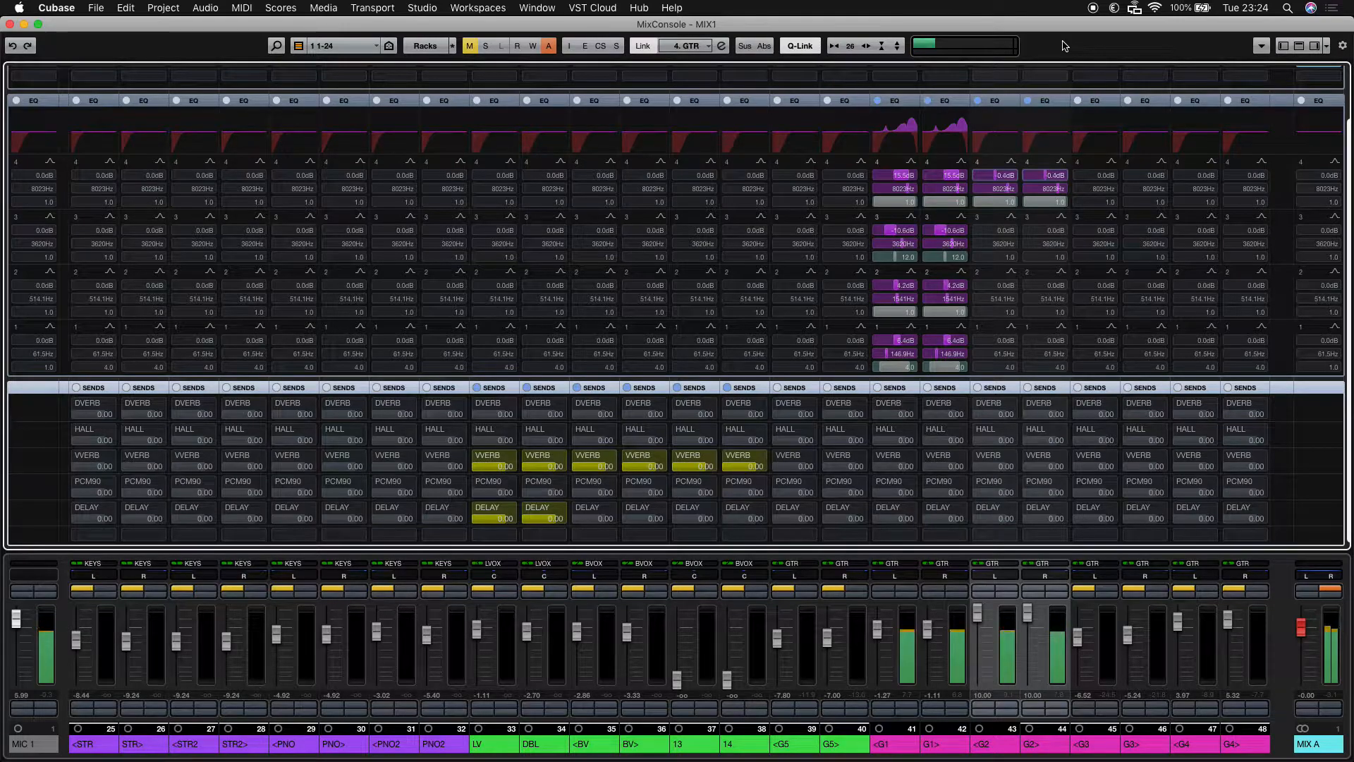
pyautogui.press('s')
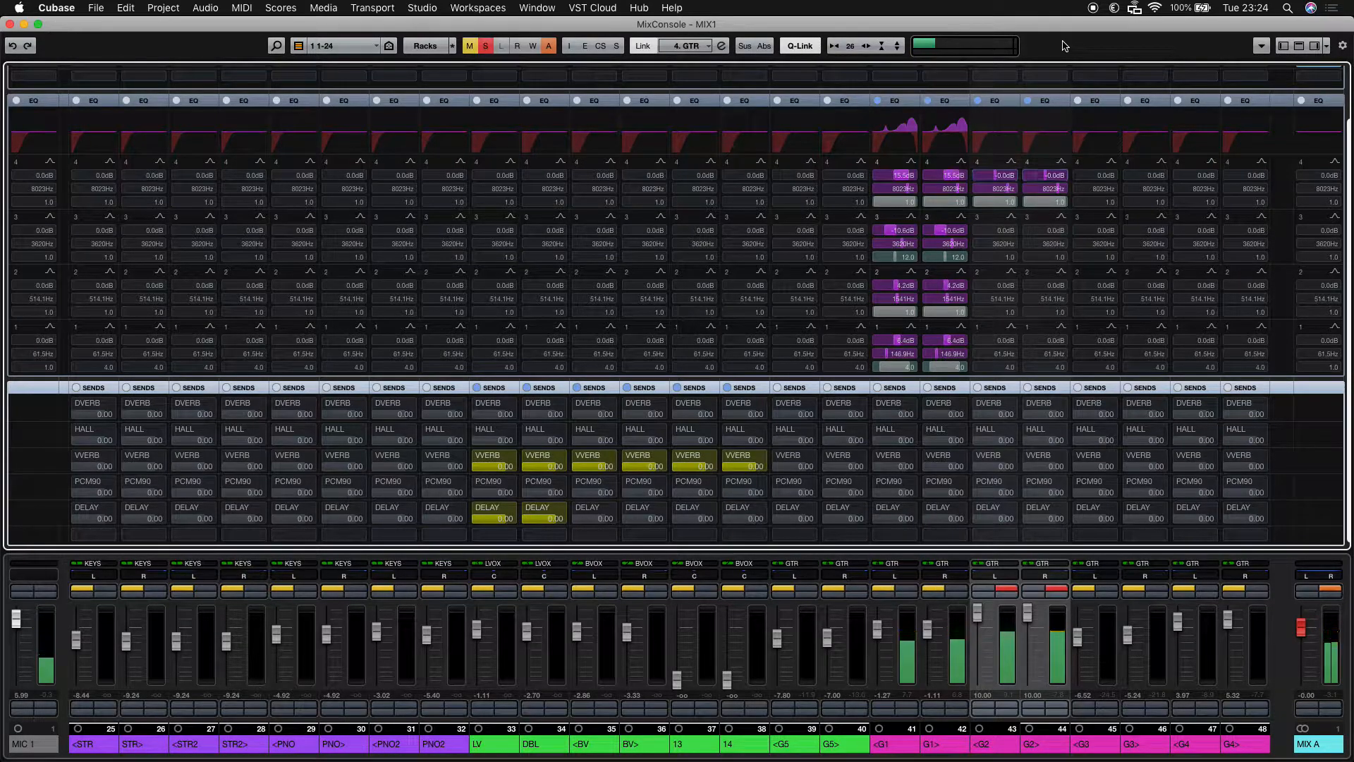
# Step: Locate playback to marker 1 (V1) to balance the soloed <G1/G1> and <G2/G2> pairs, and clear their solos
pyautogui.press('space')
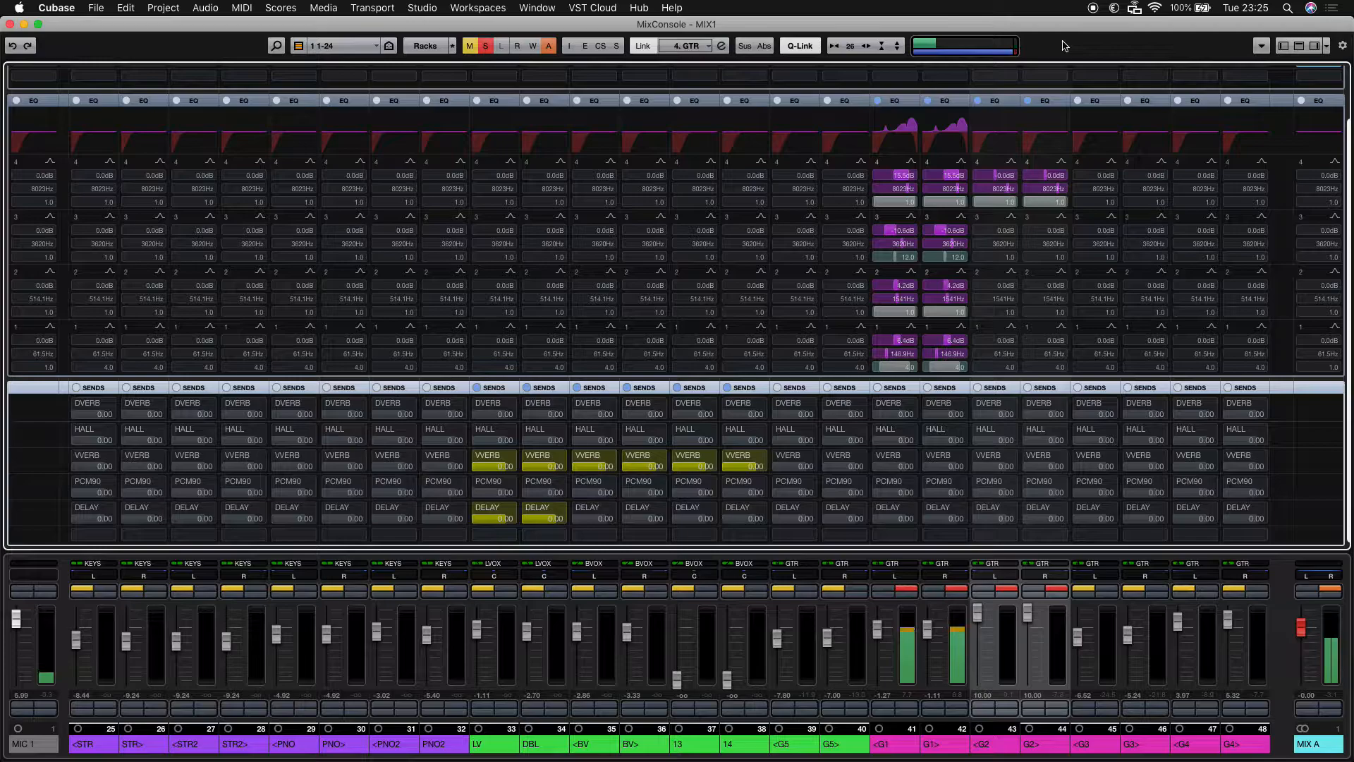
pyautogui.press('super+m')
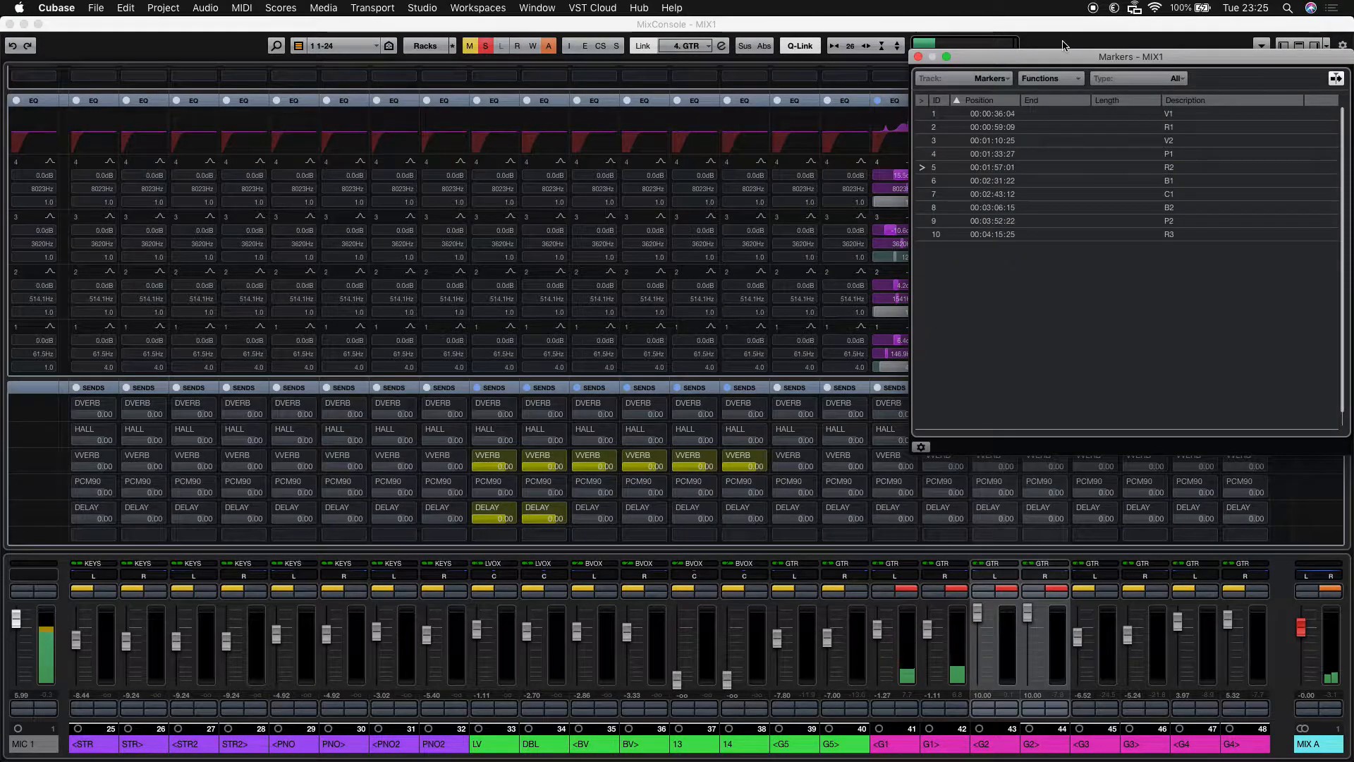
pyautogui.press('KP_1')
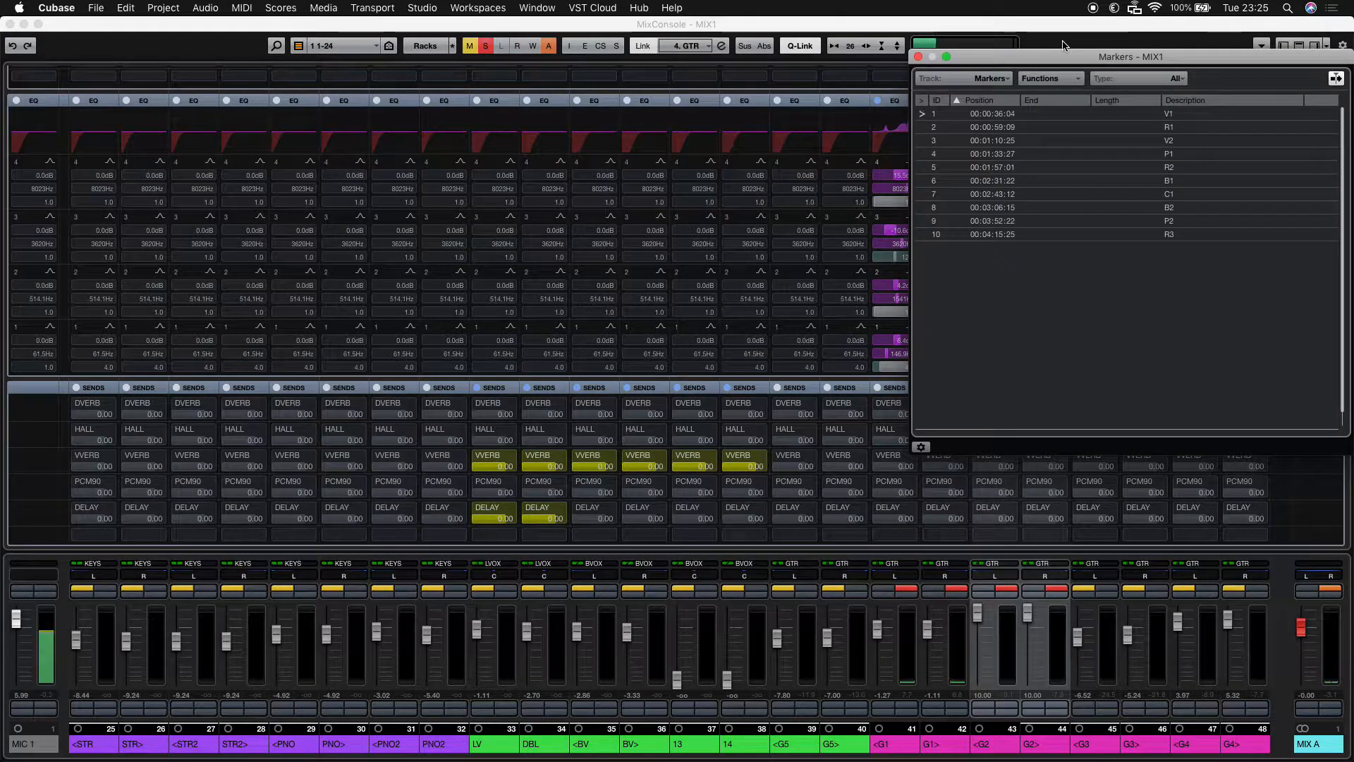
pyautogui.press('super+m')
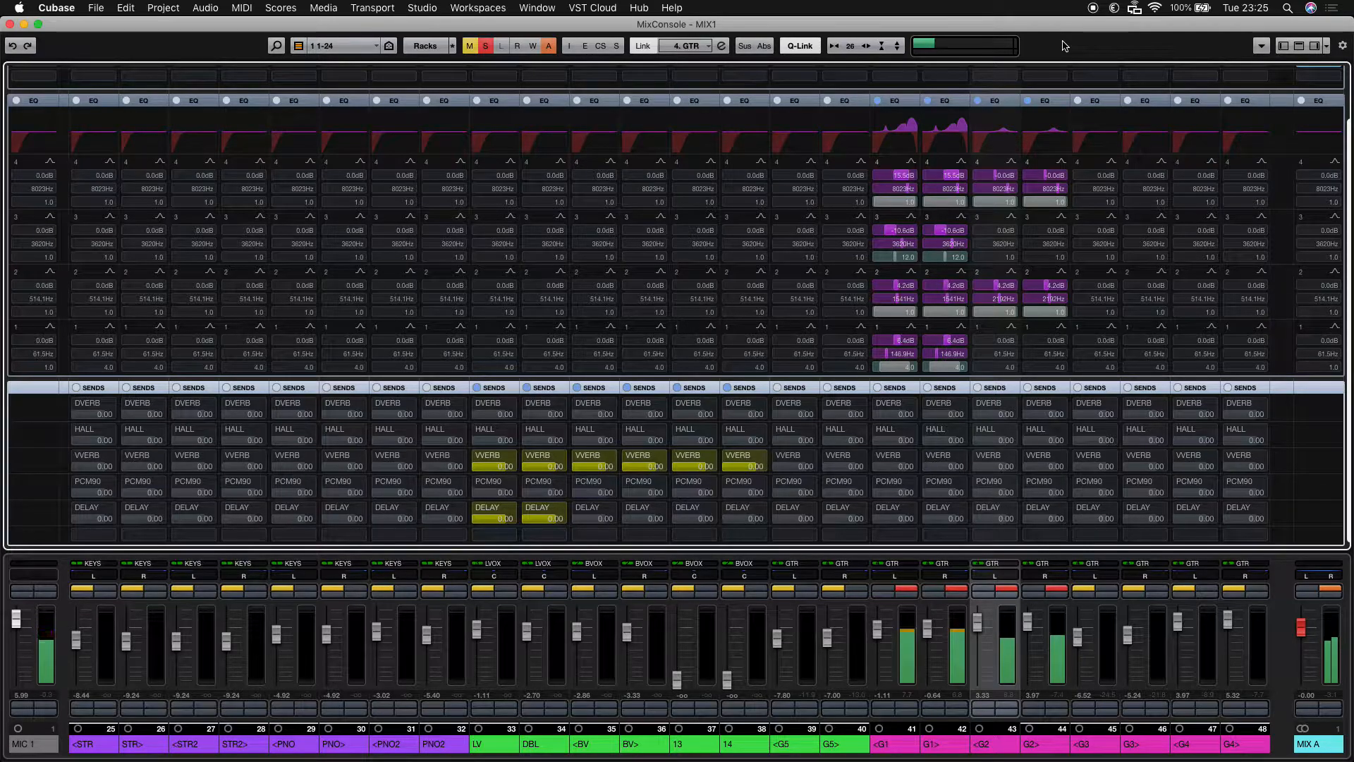
pyautogui.press('s')
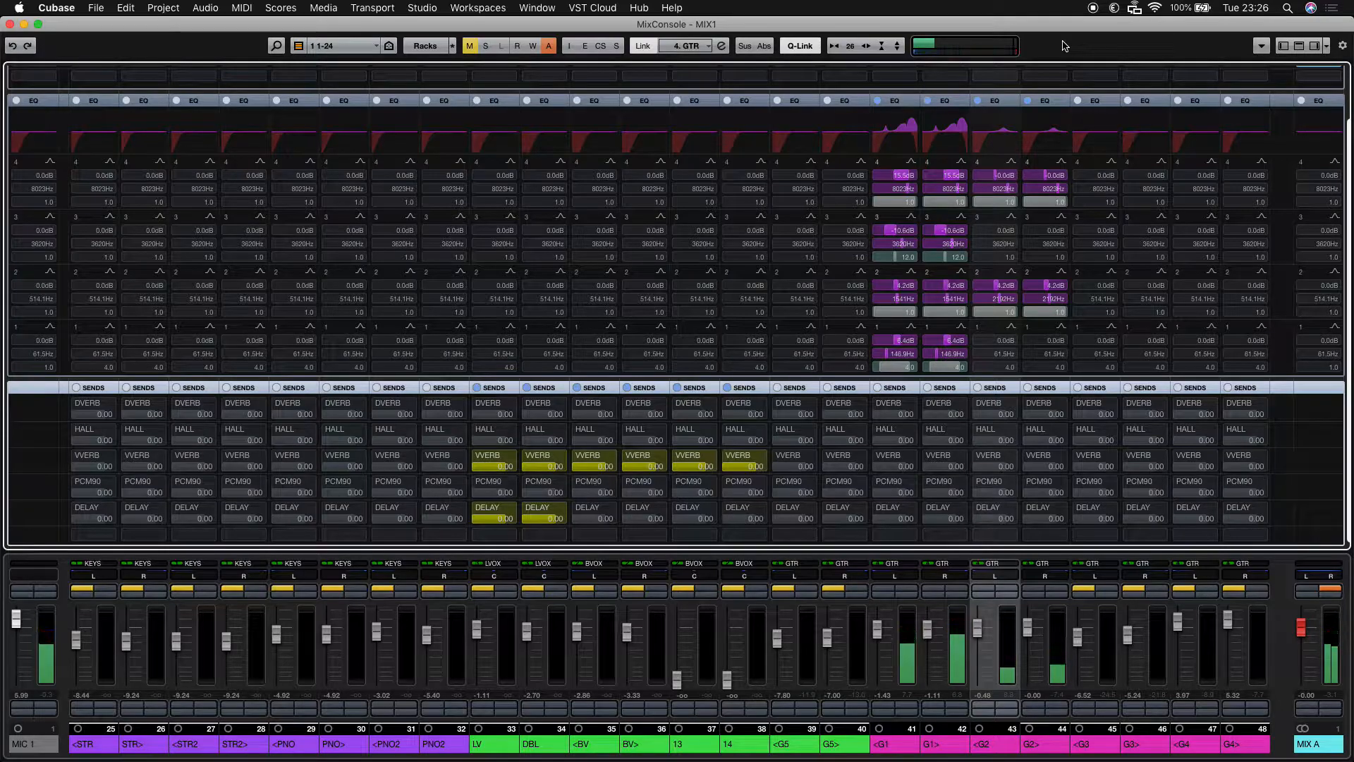
# Step: Enable the PCM90 send at 0.00 on the <G2/G2> pair, and check the PCM90 reverb and DELAY2 bx_delay 2500 plug-ins
pyautogui.press('d')
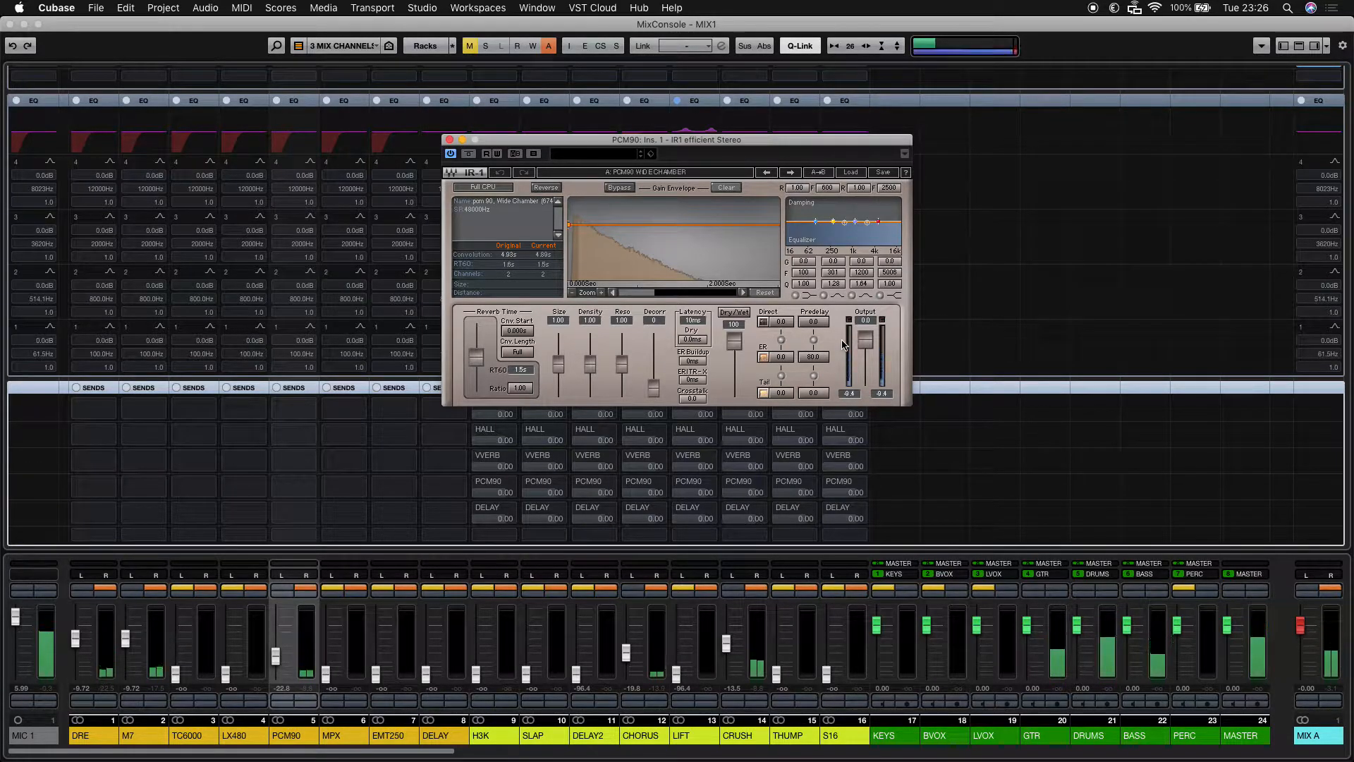
pyautogui.press('1')
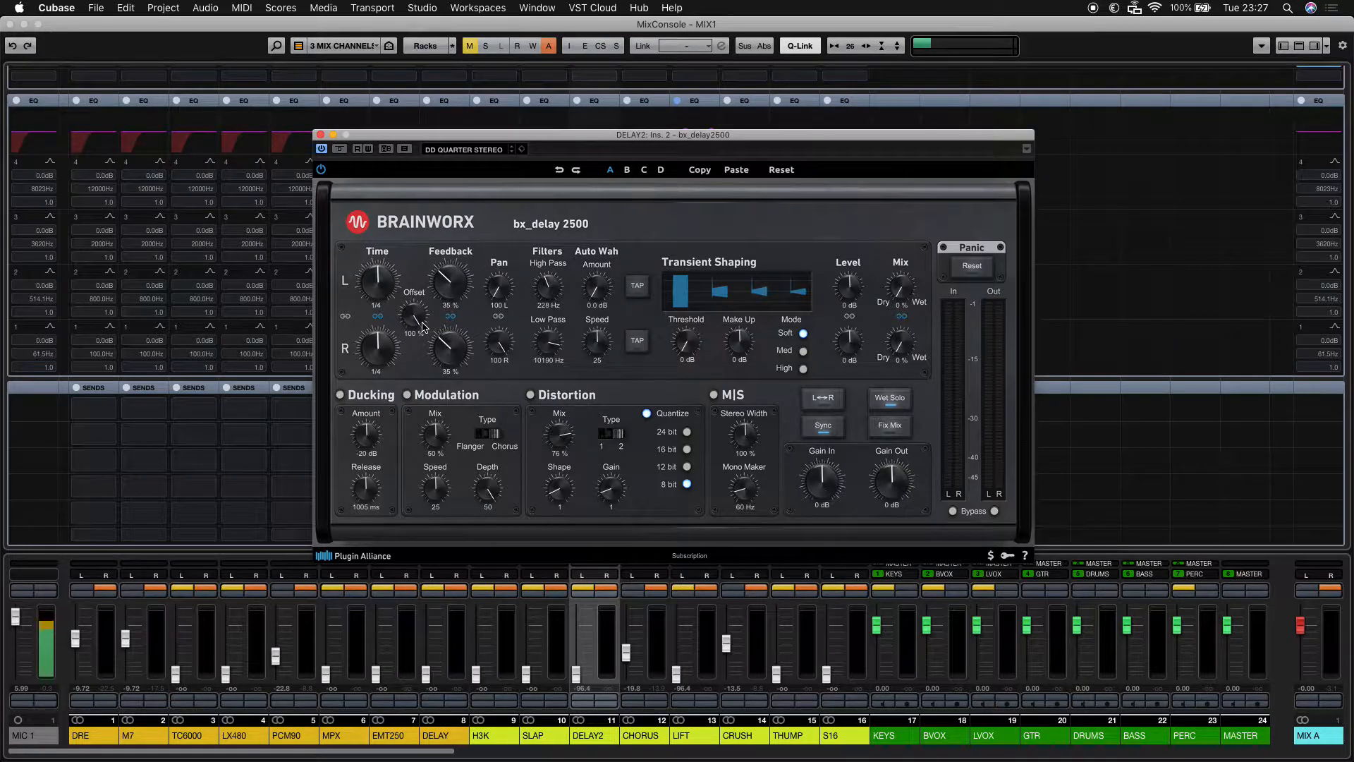
pyautogui.press('super+w')
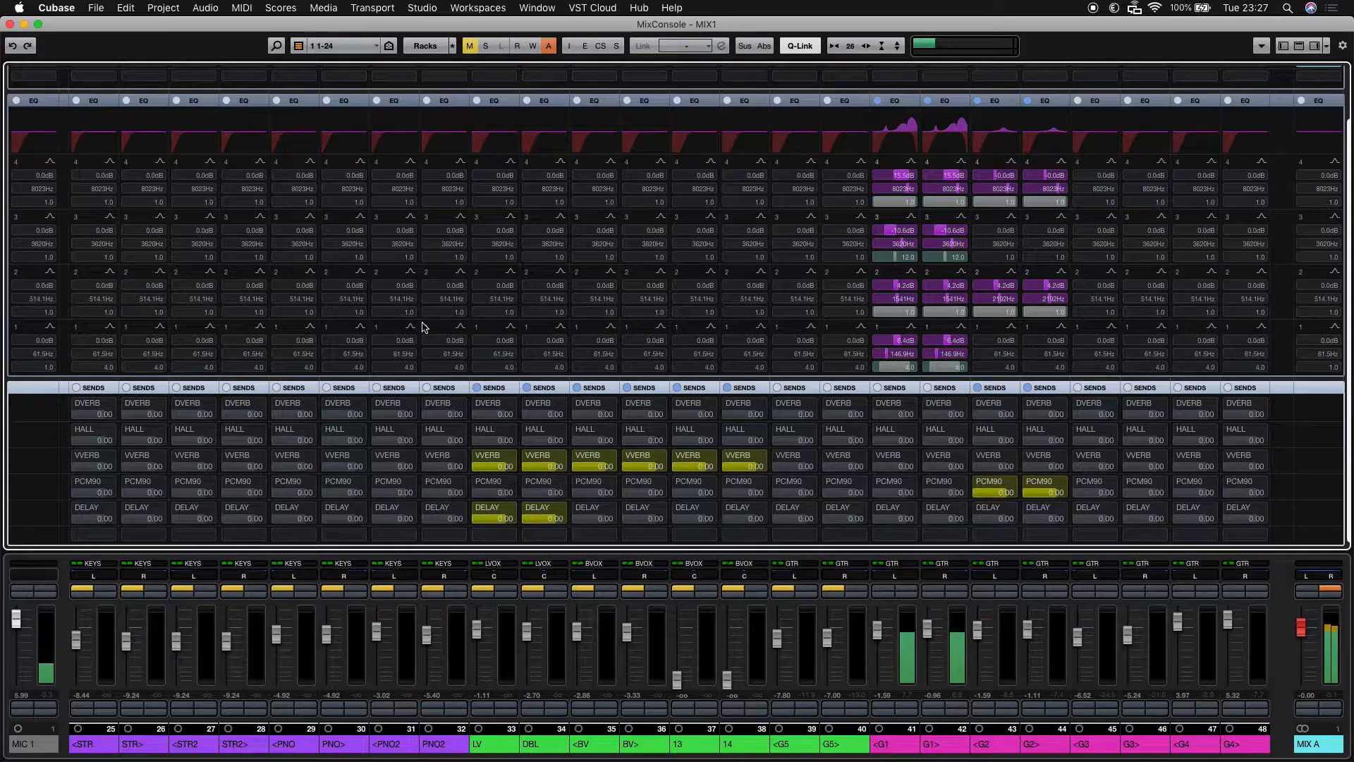
# Step: Review the guitar tracks in the project window and start playback just before the B1 marker at 00:02:31:22
pyautogui.press('F3')
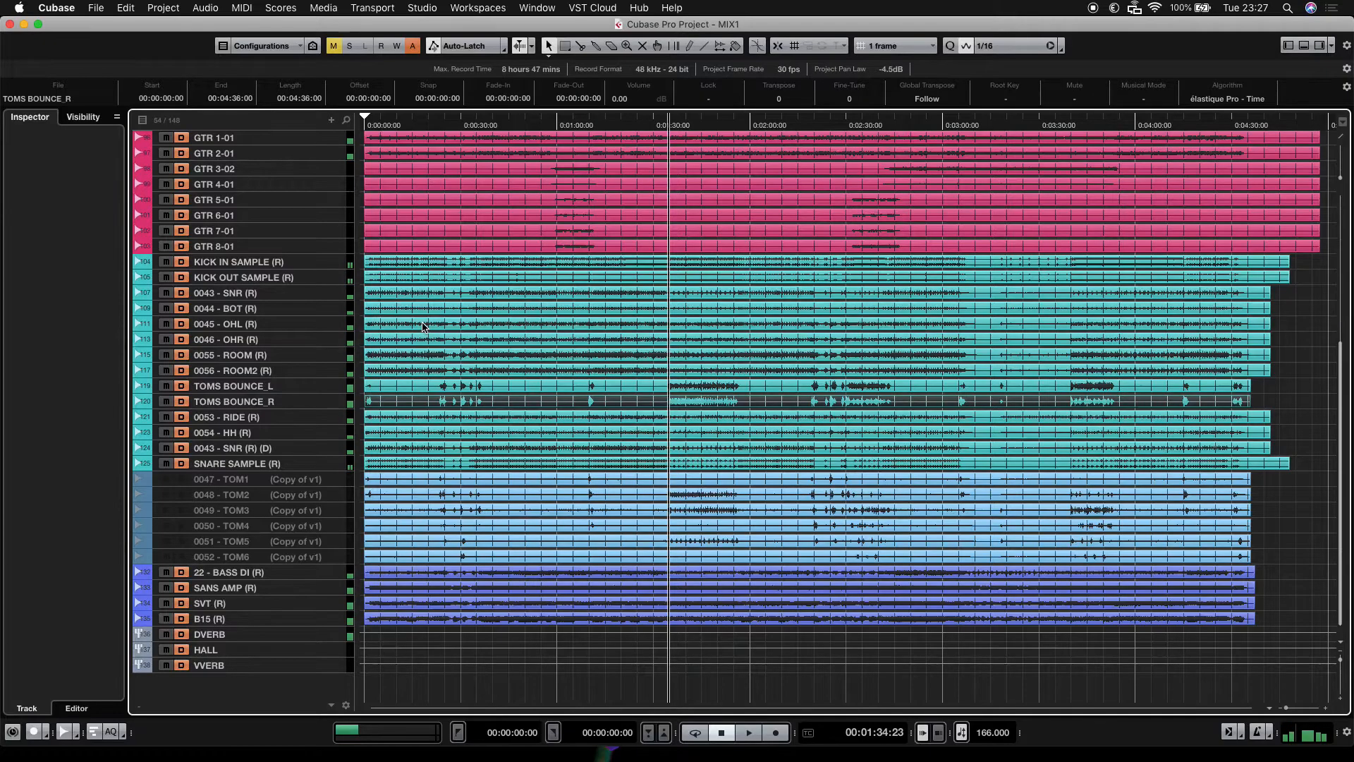
pyautogui.click(1298, 385)
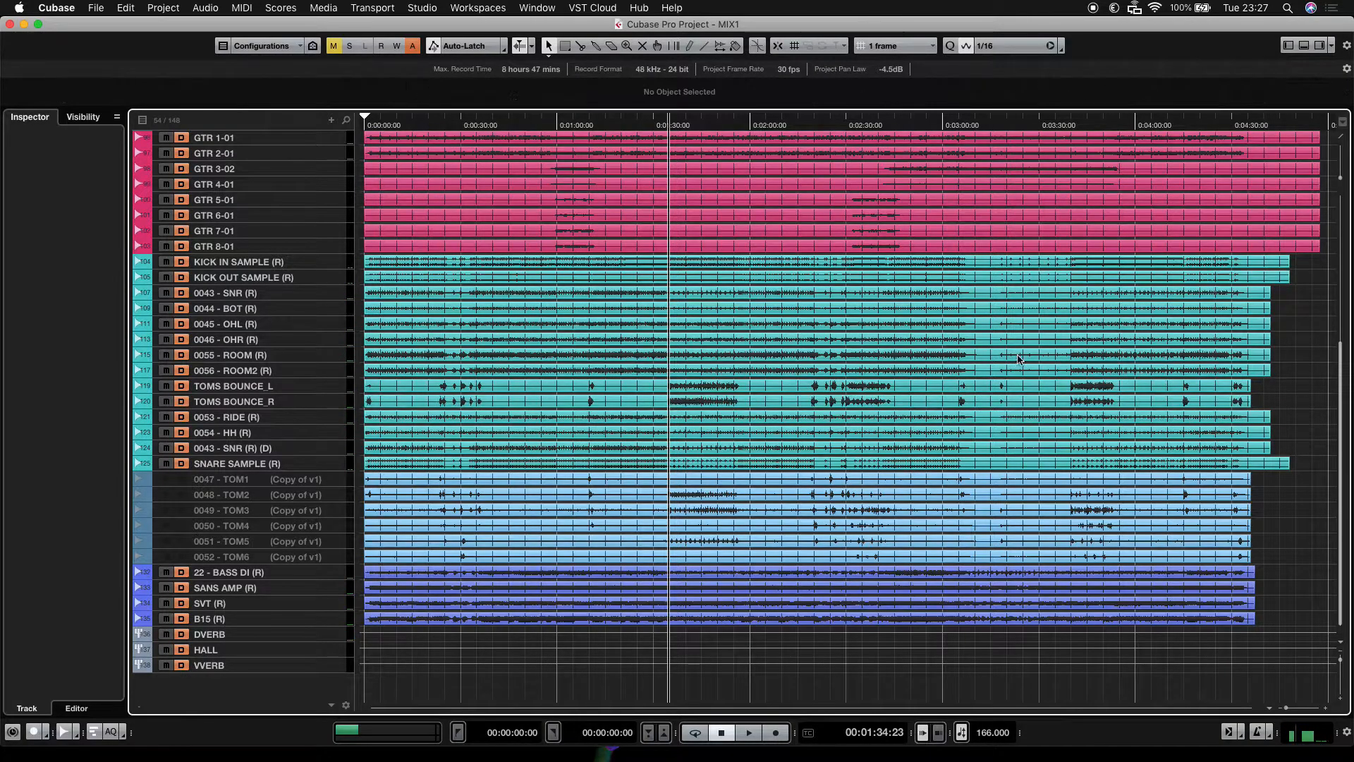
pyautogui.scroll(10, 852, 314)
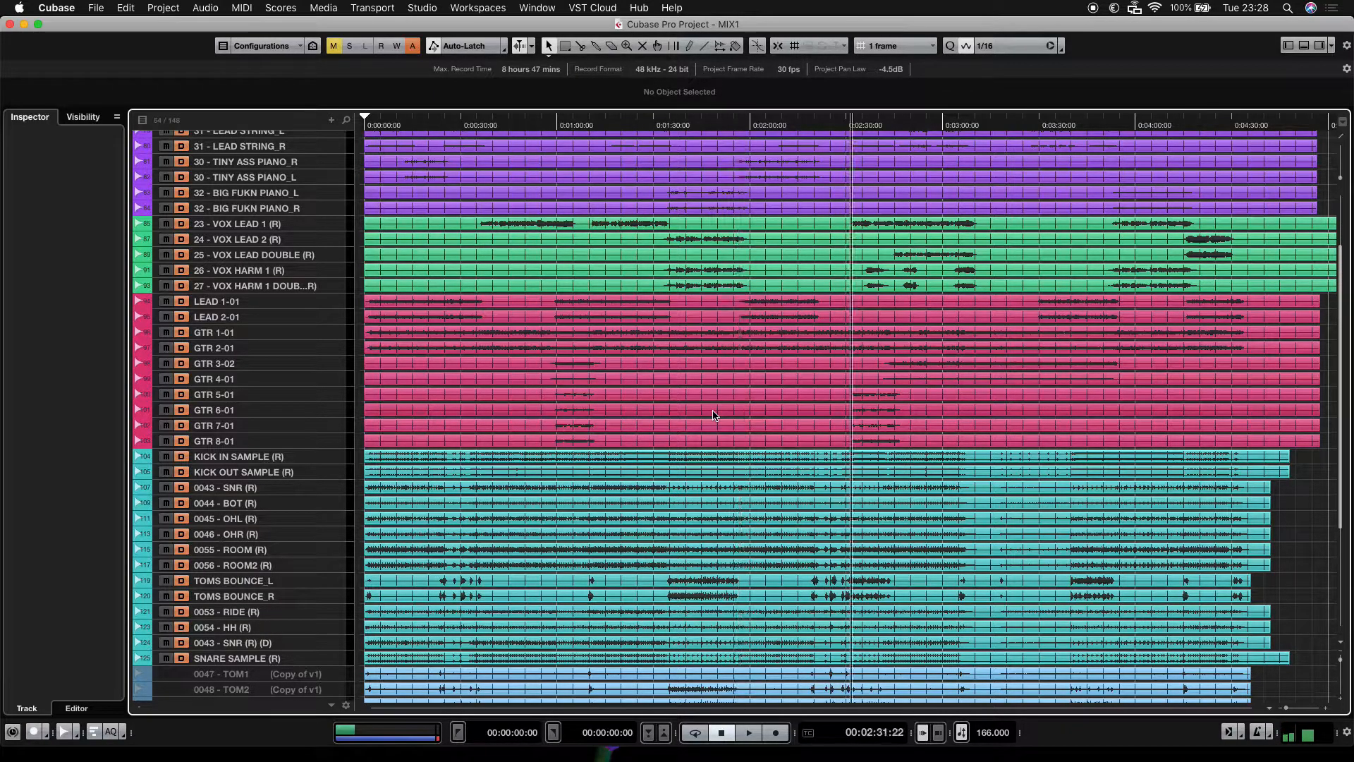
pyautogui.press('space')
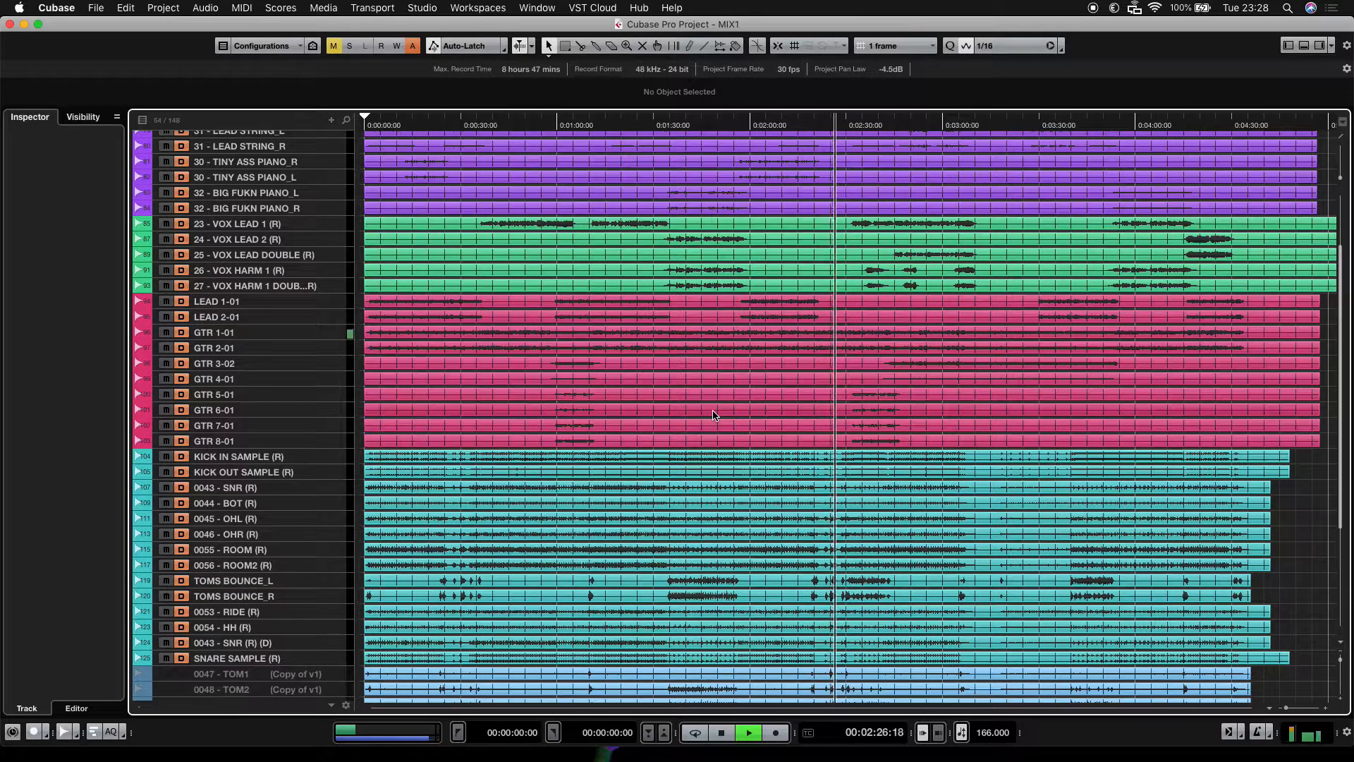
# Step: Rebalance the guitar faders in the MixConsole, lowering <G1/G1> to -1.91 and -1.75 and <G2/G2> to -3.02 and -2.38
pyautogui.press('F3')
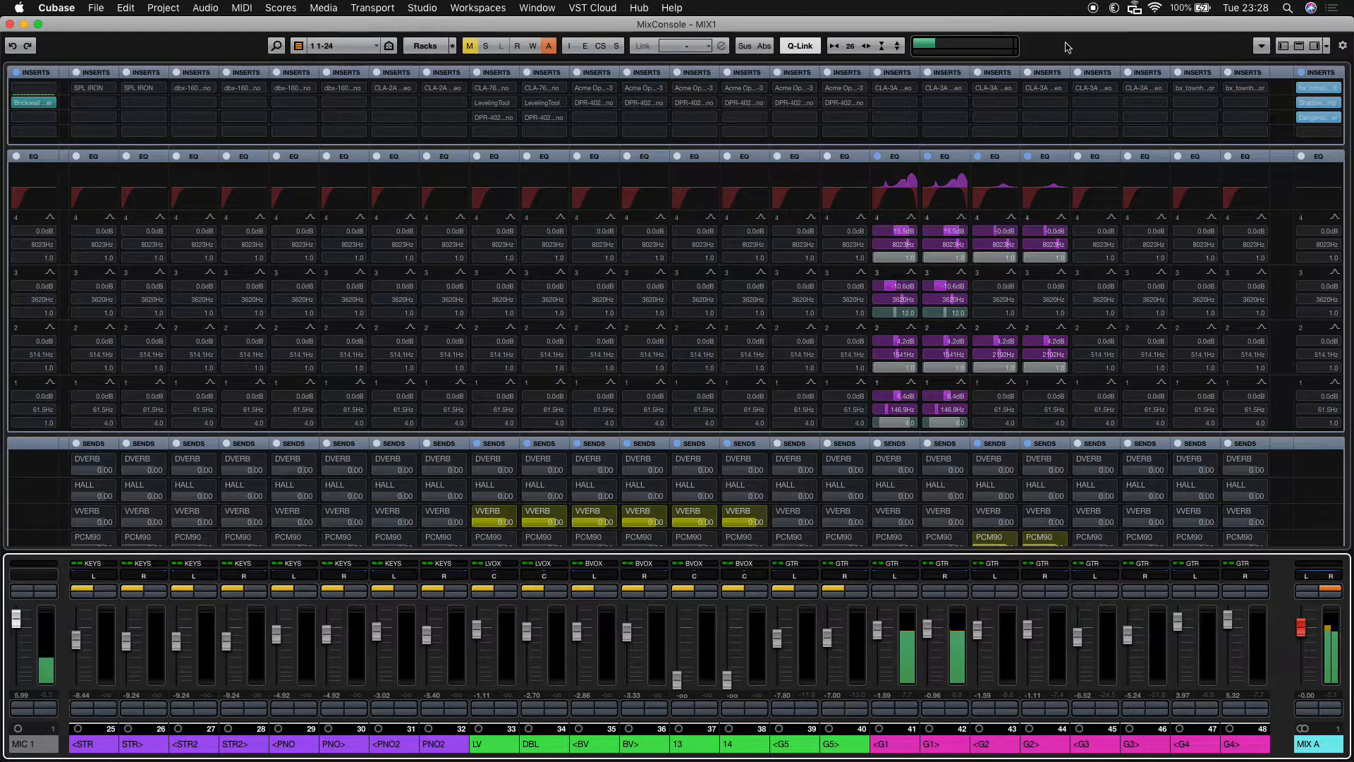
pyautogui.press('s')
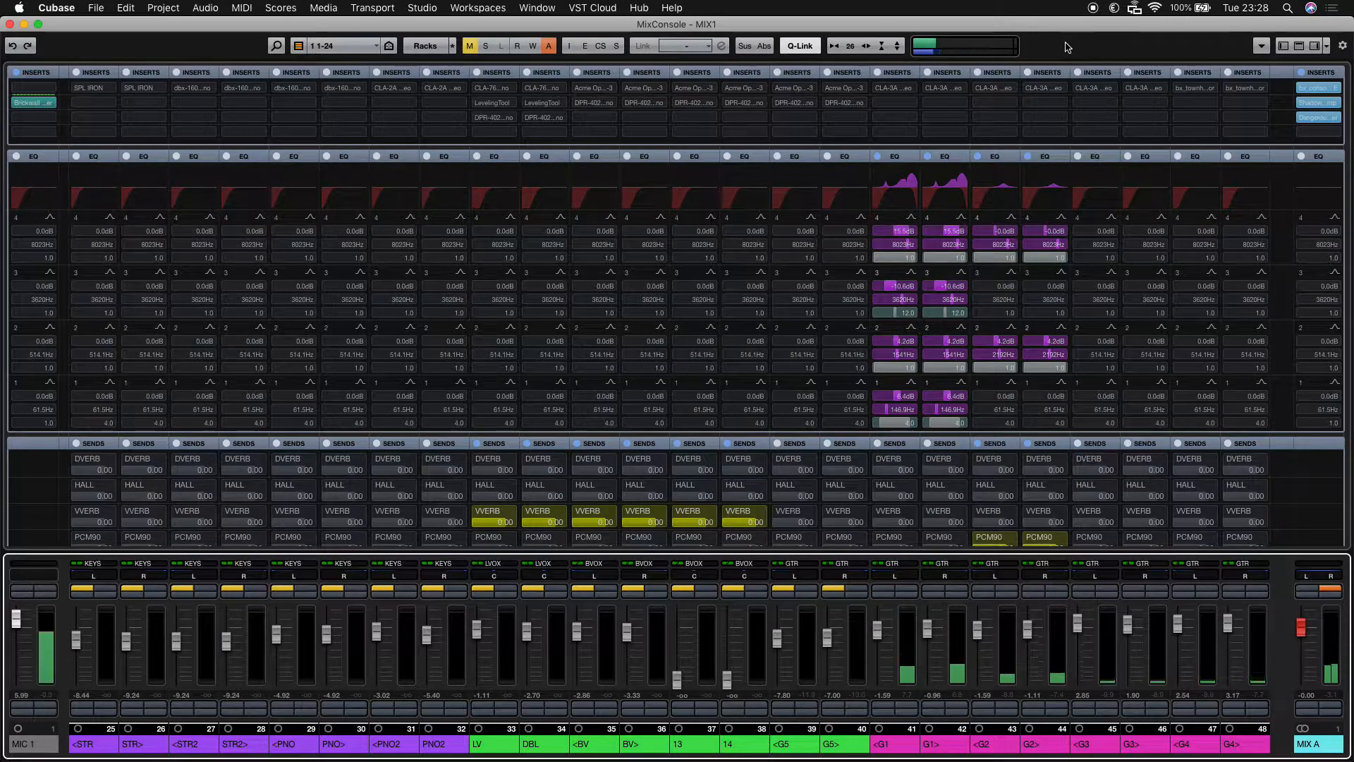
pyautogui.press('F3')
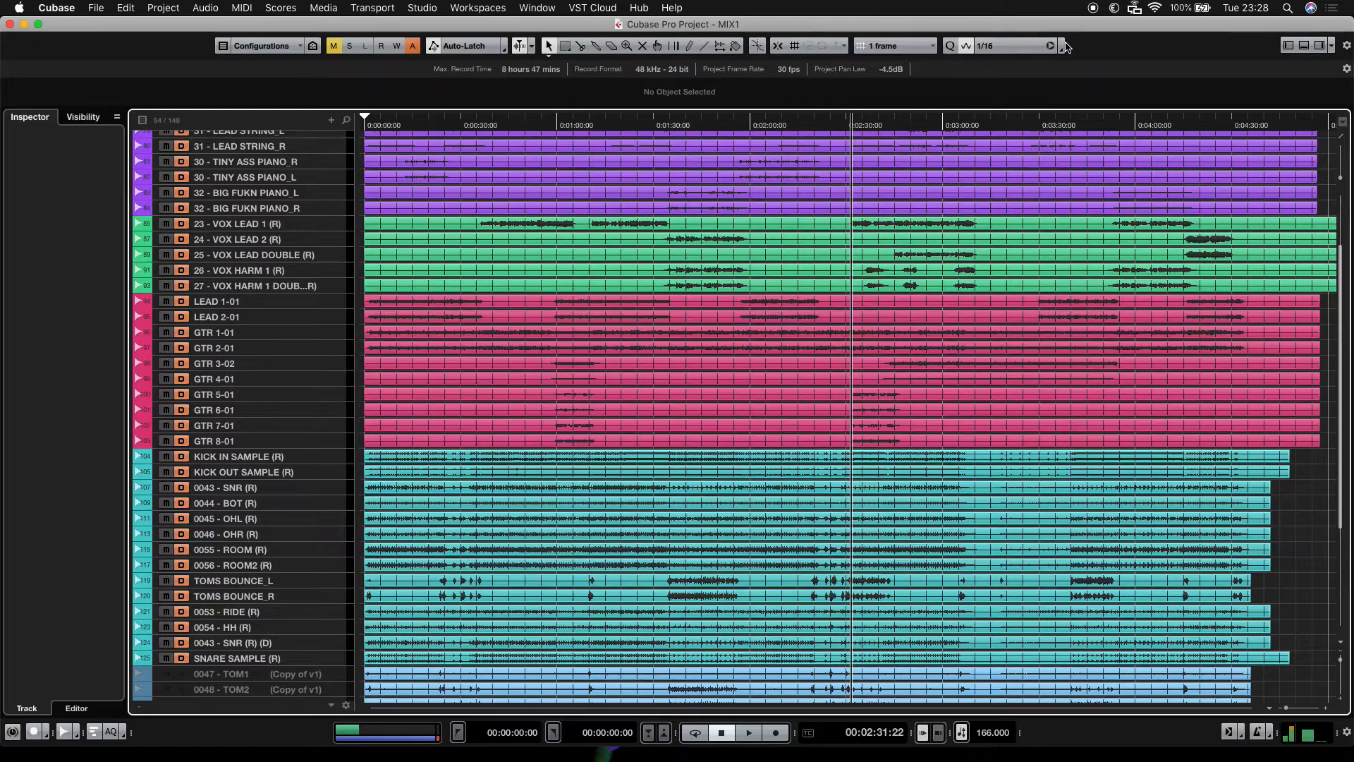
pyautogui.press('F3')
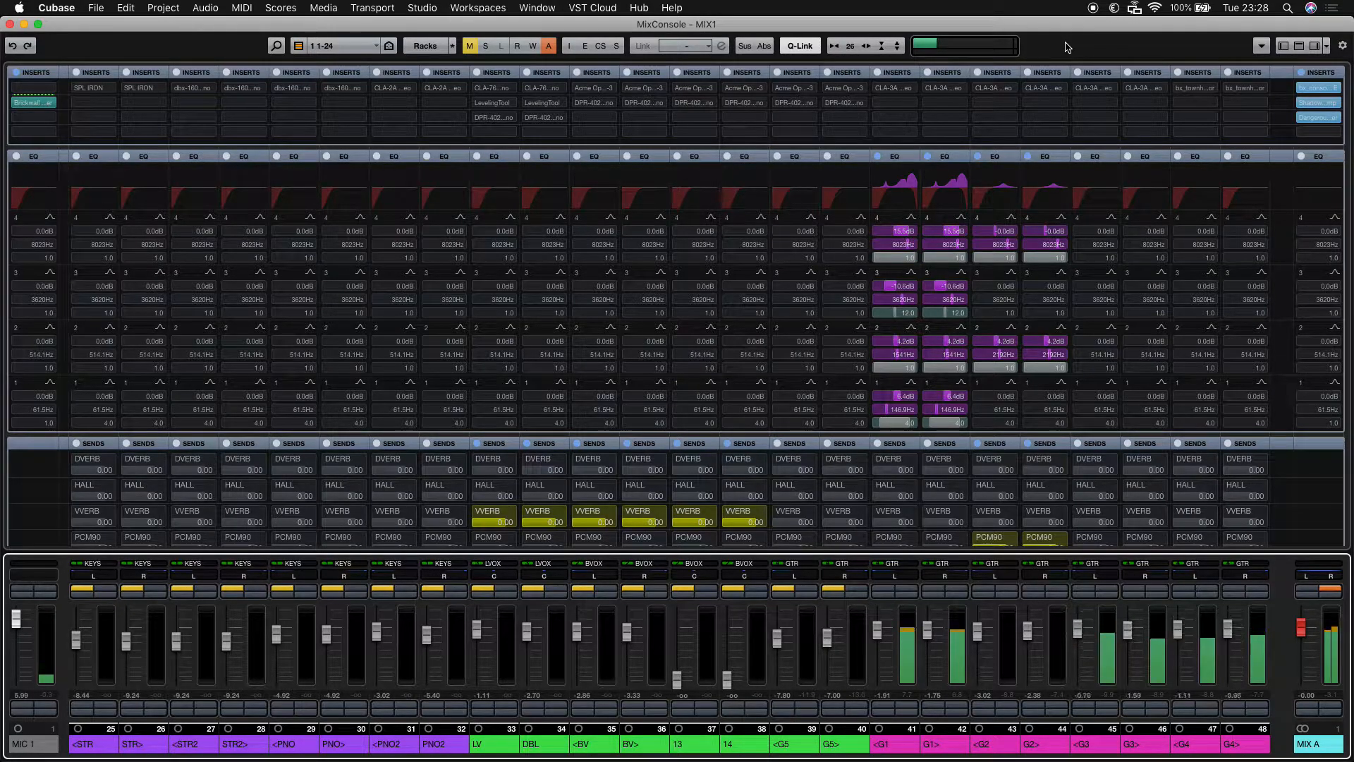
# Step: Select the four channels <G3 to G4>, boost their EQ 6.4 dB at 8023 Hz, and solo them
pyautogui.press('Right')
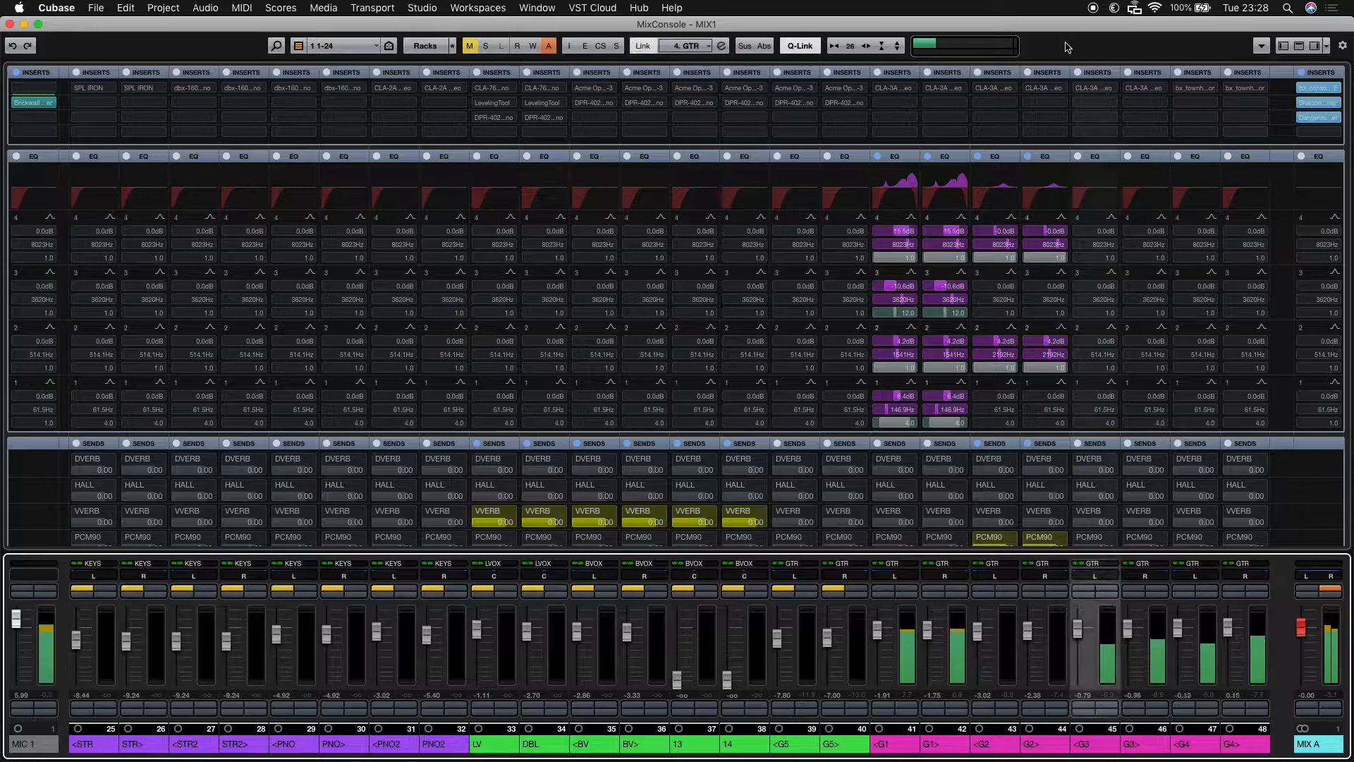
pyautogui.hotkey('shift', 'Right')
pyautogui.hotkey('shift', 'Right')
pyautogui.hotkey('shift', 'Right')
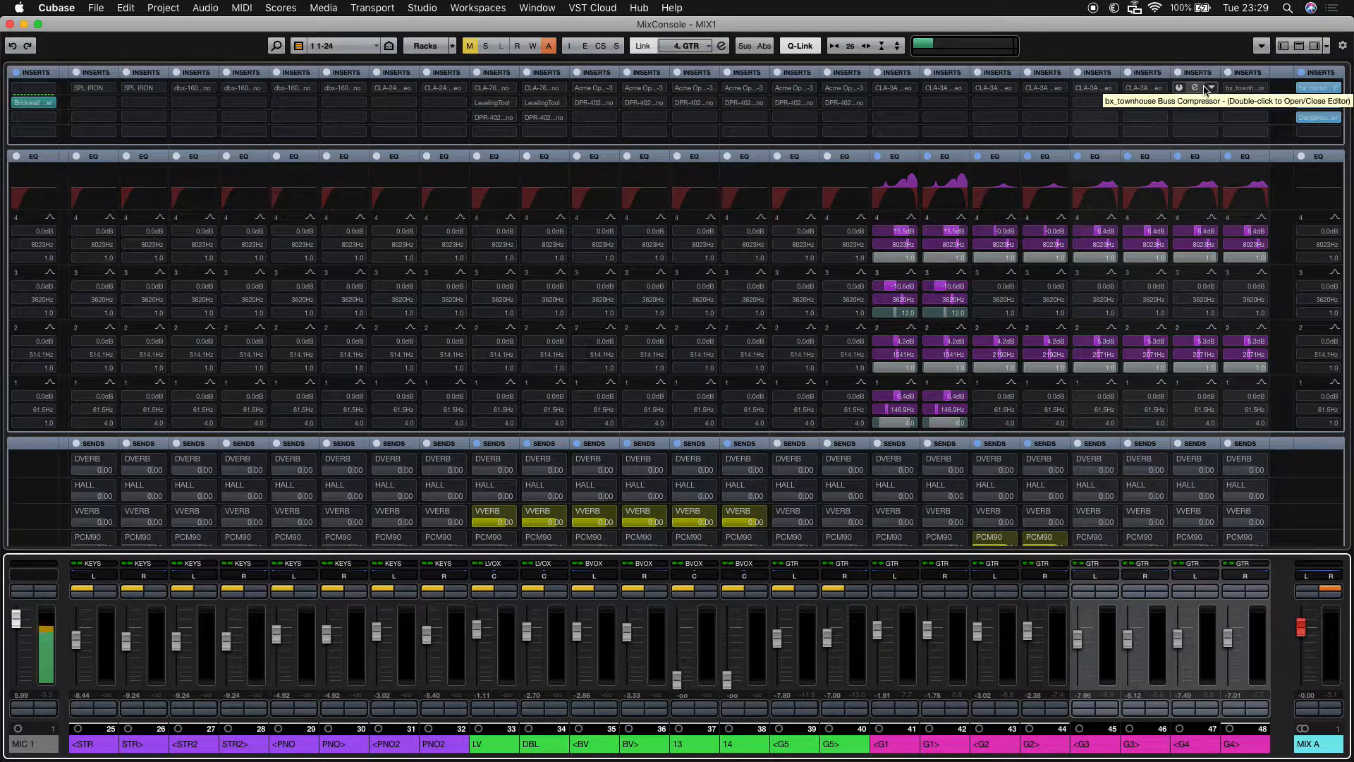
pyautogui.press('s')
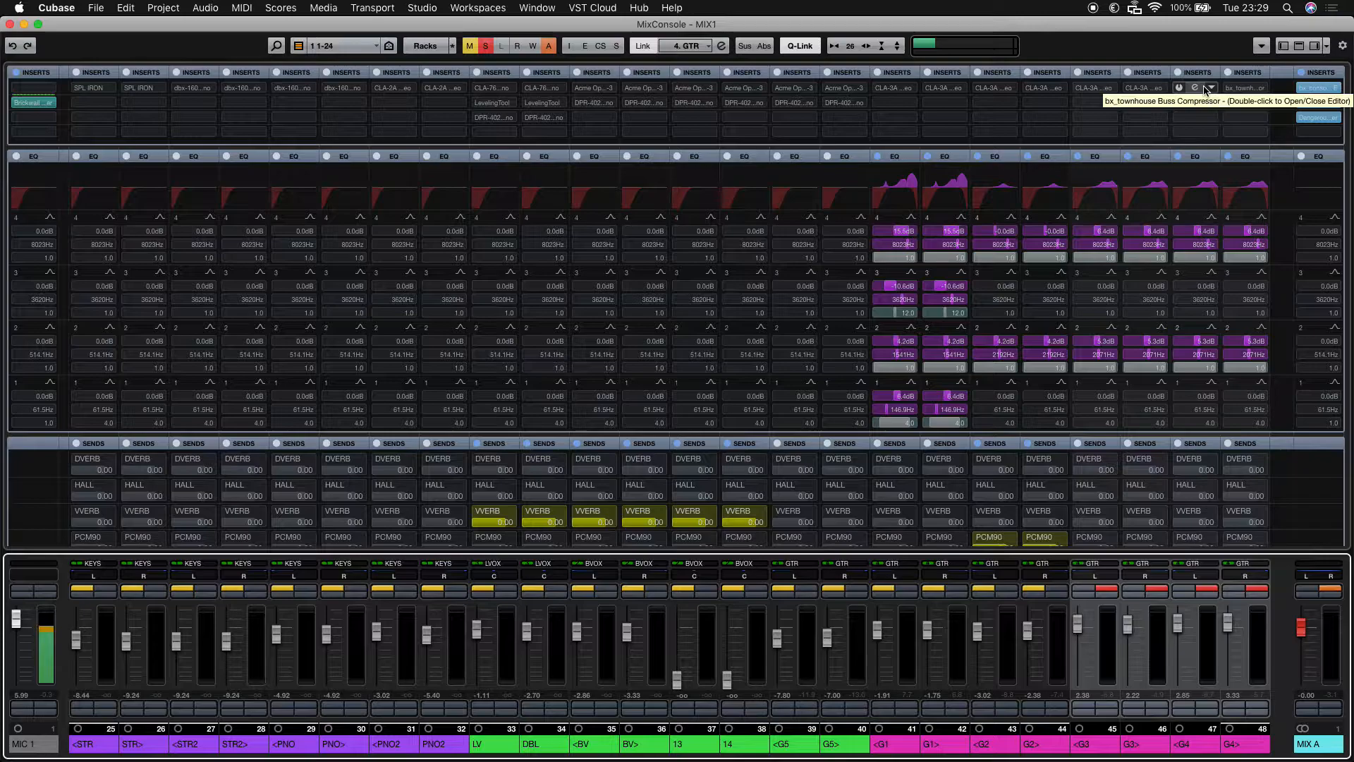
# Step: Move the bx_townhouse compressor to the second insert slot on <G4/G4> and activate CLA-3A first on all <G3 to G4> channels
pyautogui.moveTo(1206, 89)
pyautogui.mouseDown()
pyautogui.moveTo(1161, 105)
pyautogui.moveTo(1242, 106)
pyautogui.moveTo(1169, 81)
pyautogui.moveTo(1097, 88)
pyautogui.moveTo(1187, 90)
pyautogui.moveTo(1193, 102)
pyautogui.mouseUp()
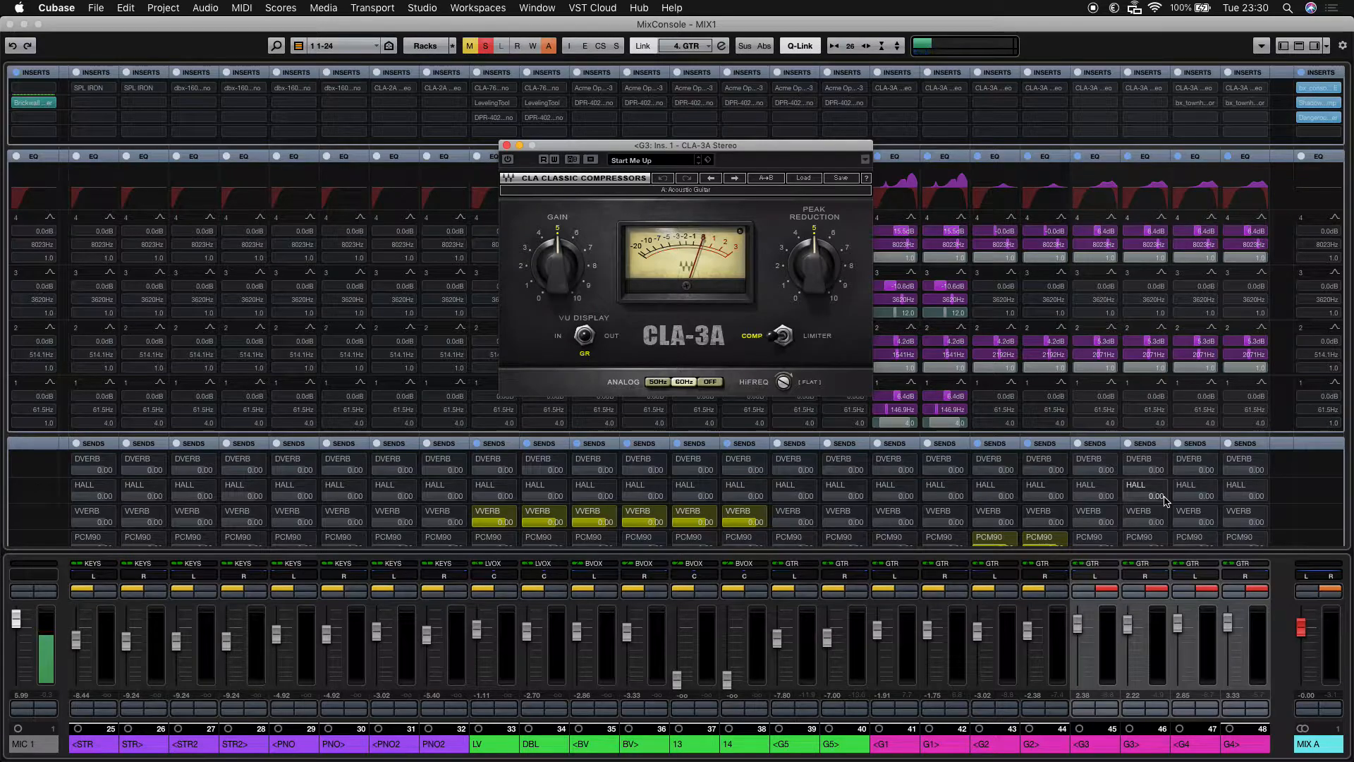
pyautogui.hotkey('alt', 'Return')
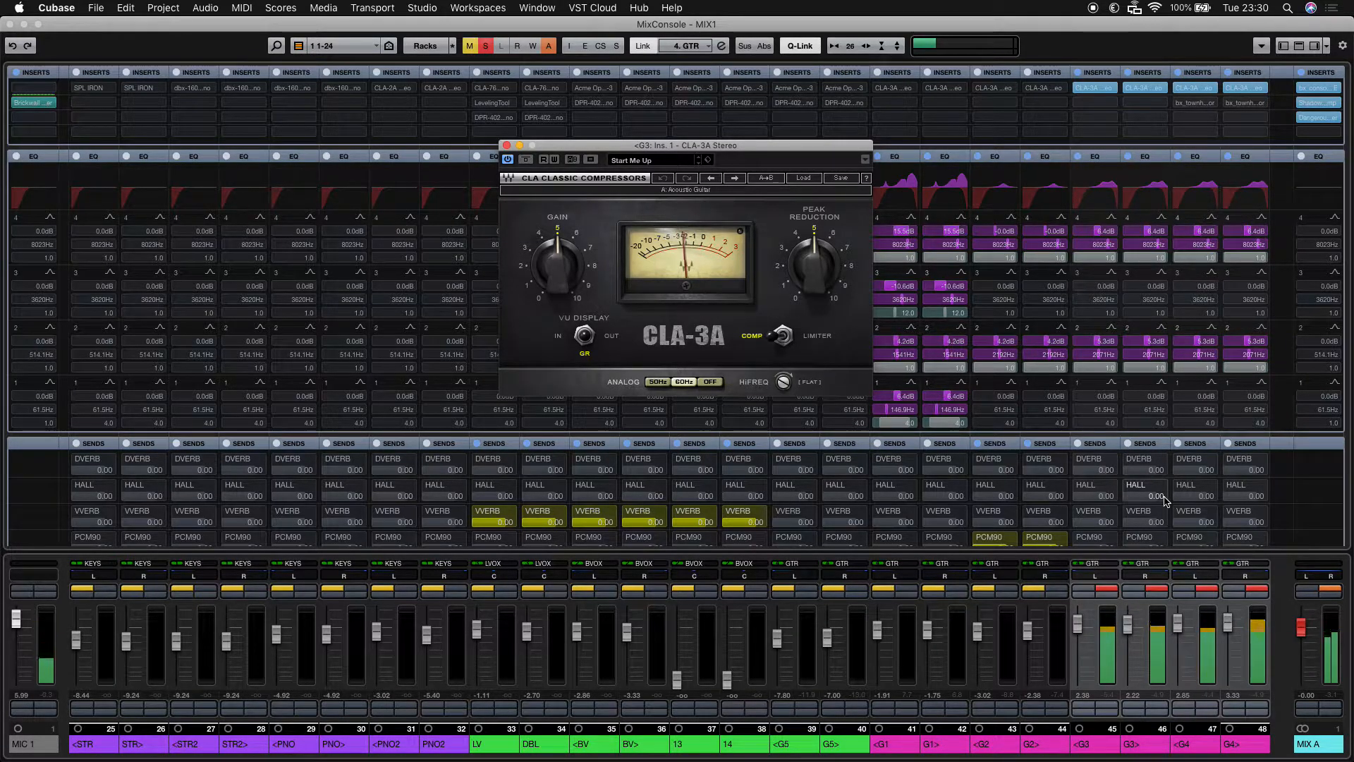
pyautogui.moveTo(379, 492)
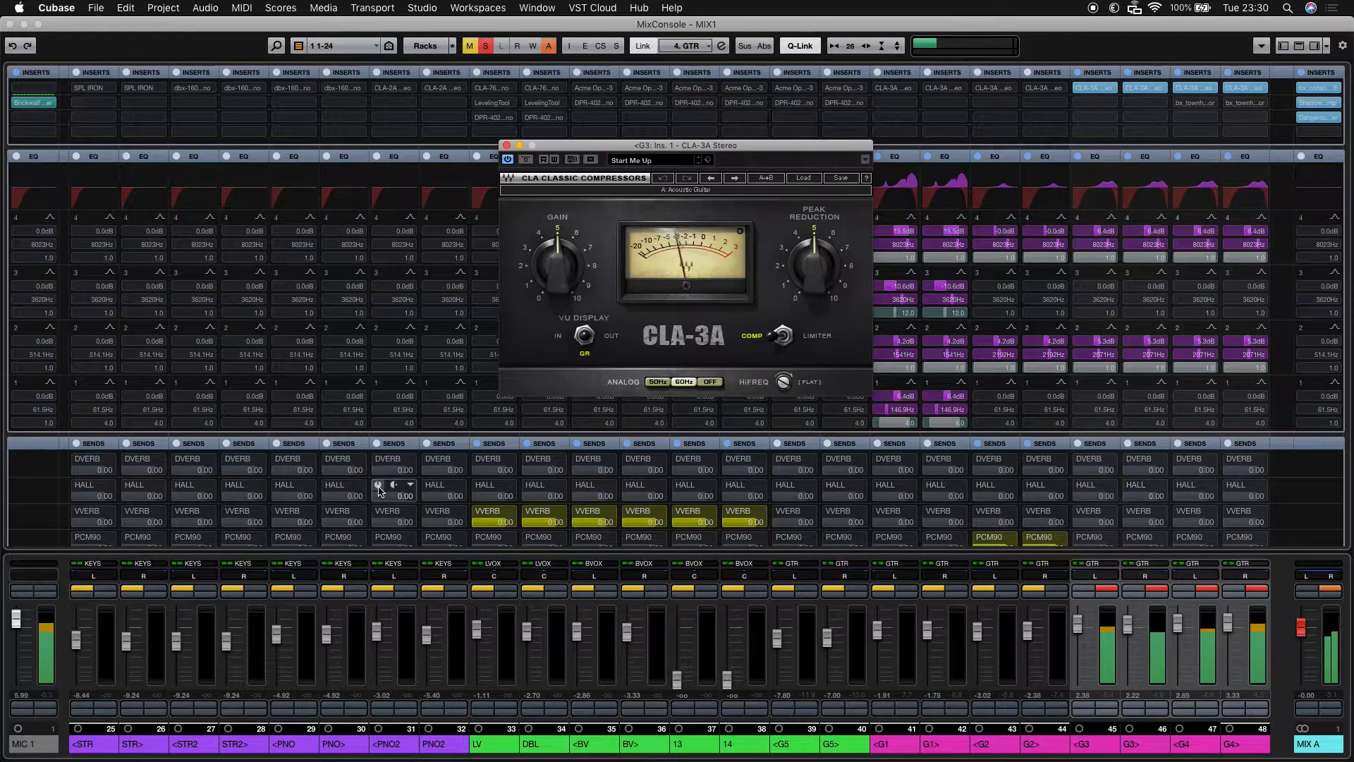
# Step: Compare the CLA-3A bypassed and active on the four <G3 to G4> channels, then unsolo them and close the plug-in
pyautogui.click(525, 160)
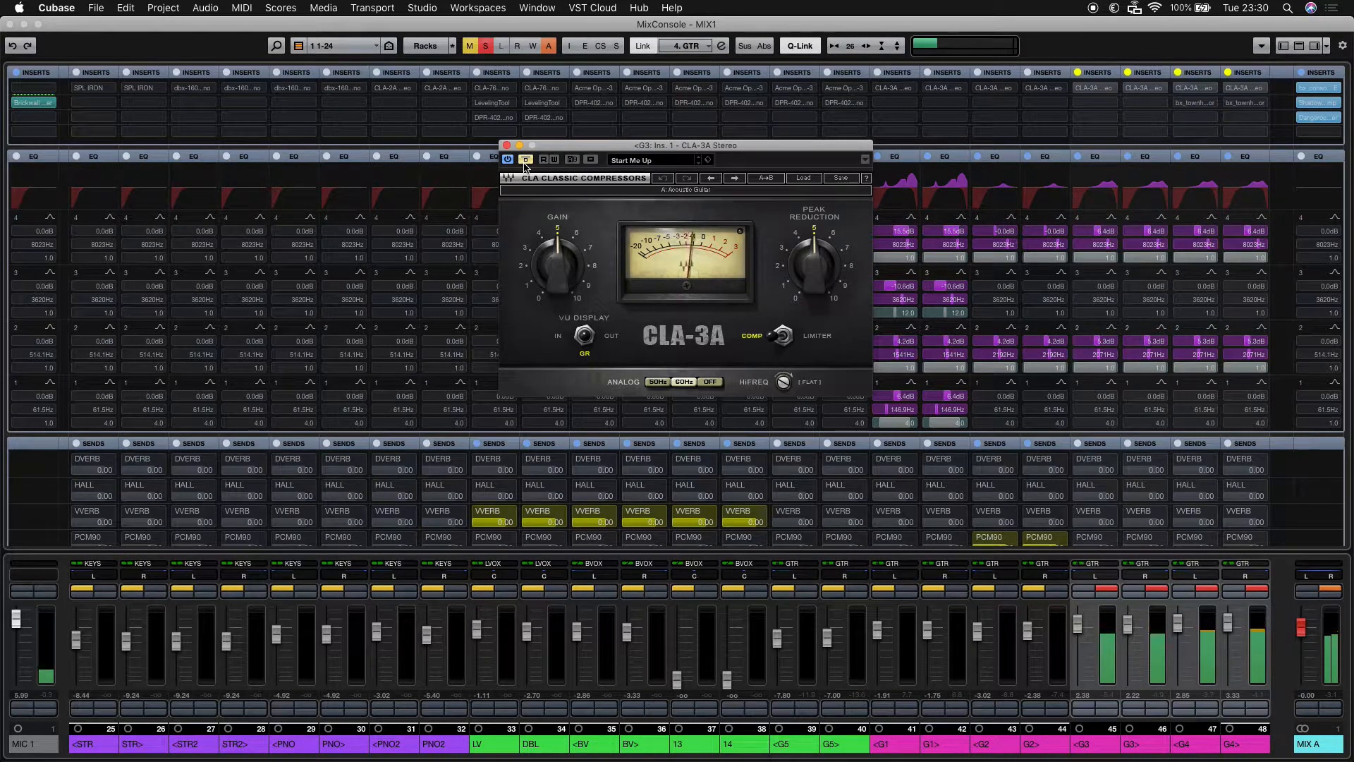
pyautogui.click(526, 161)
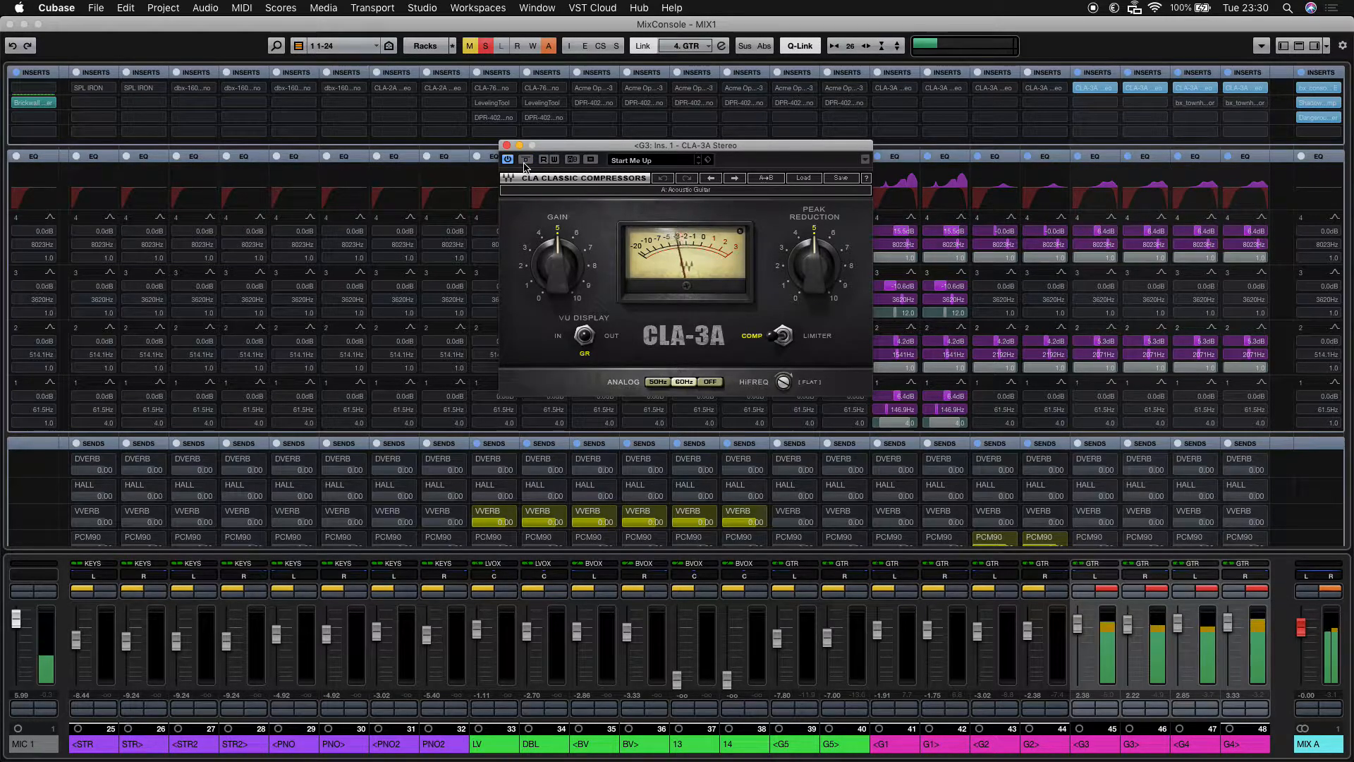
pyautogui.click(525, 162)
pyautogui.click(525, 162)
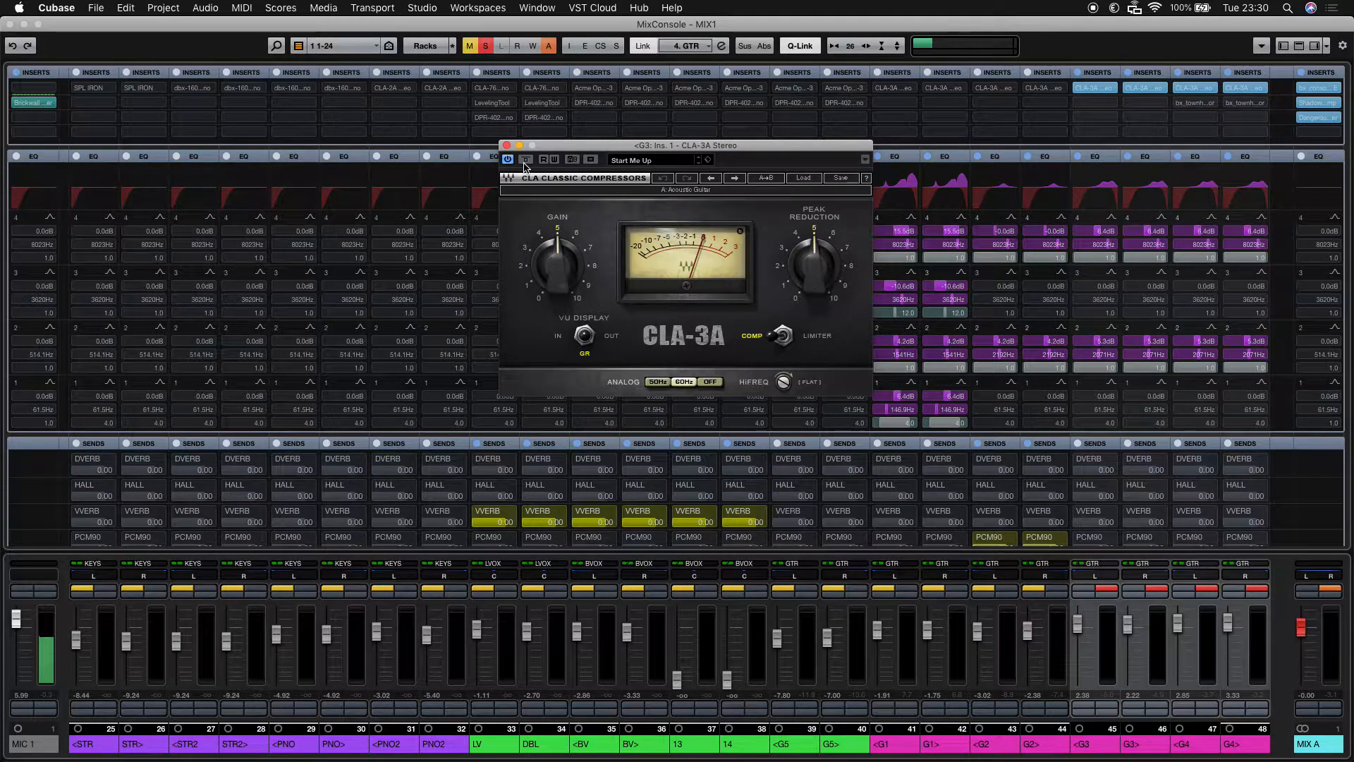
pyautogui.press('s')
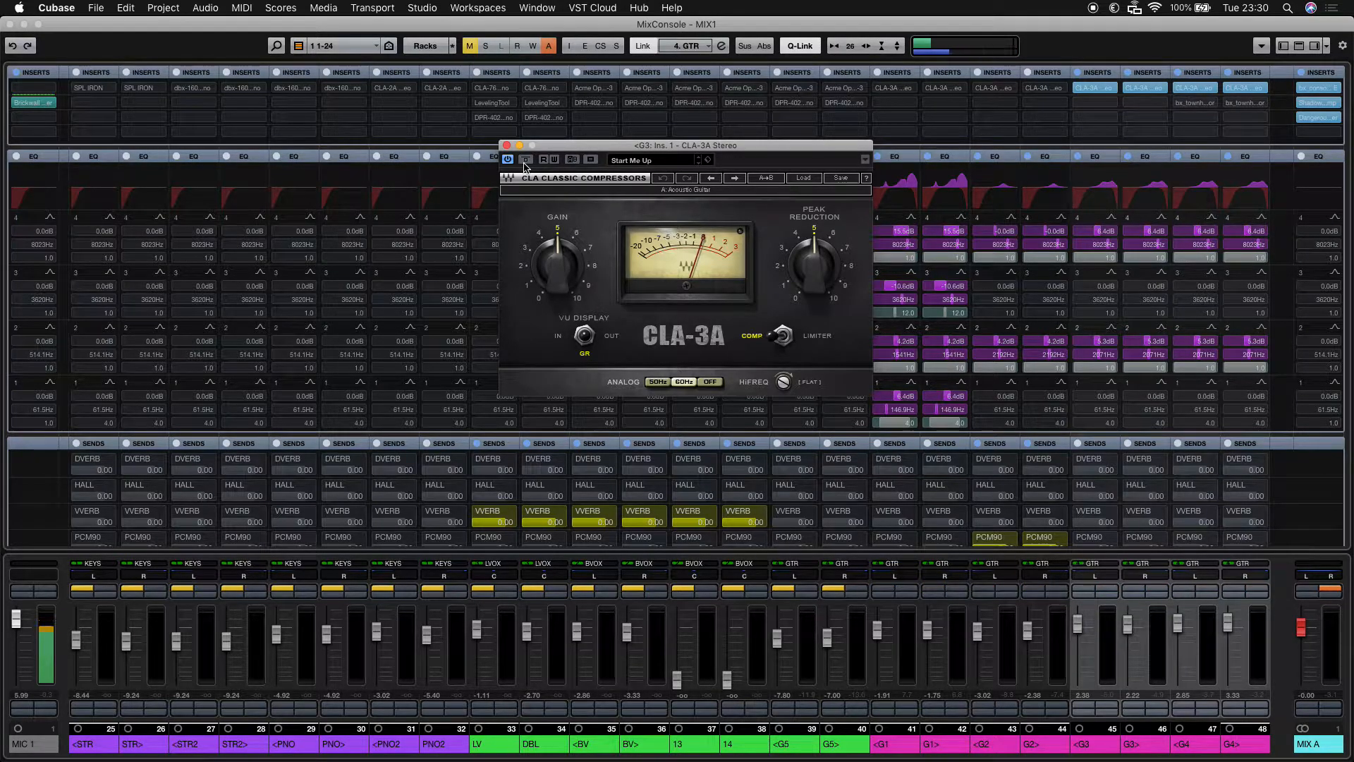
pyautogui.press('super+w')
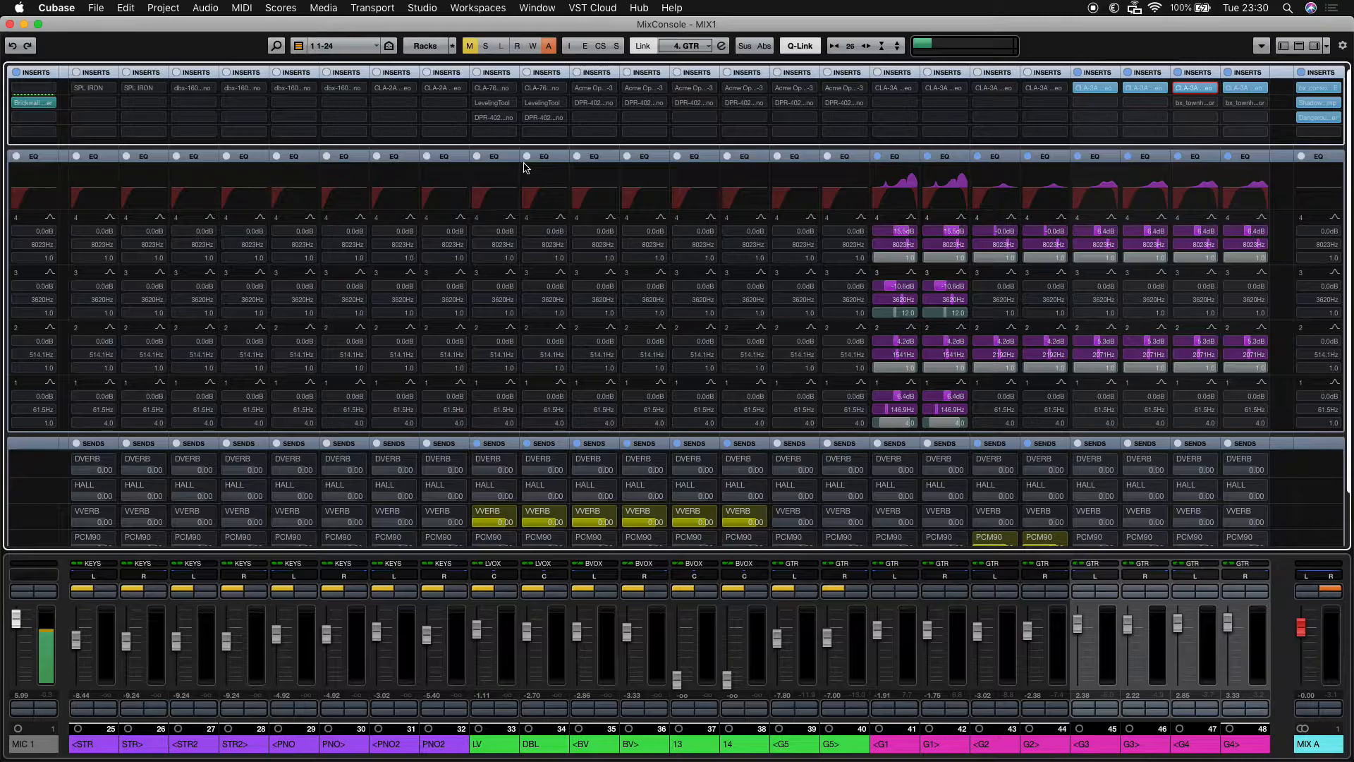
# Step: Enable PCM90 sends at 1.88 and DELAY2 routing on the <G3 to G4> channels, lowering their faders to -6.68, -7.32, -7.48 and -6.52
pyautogui.press('Left')
pyautogui.press('Left')
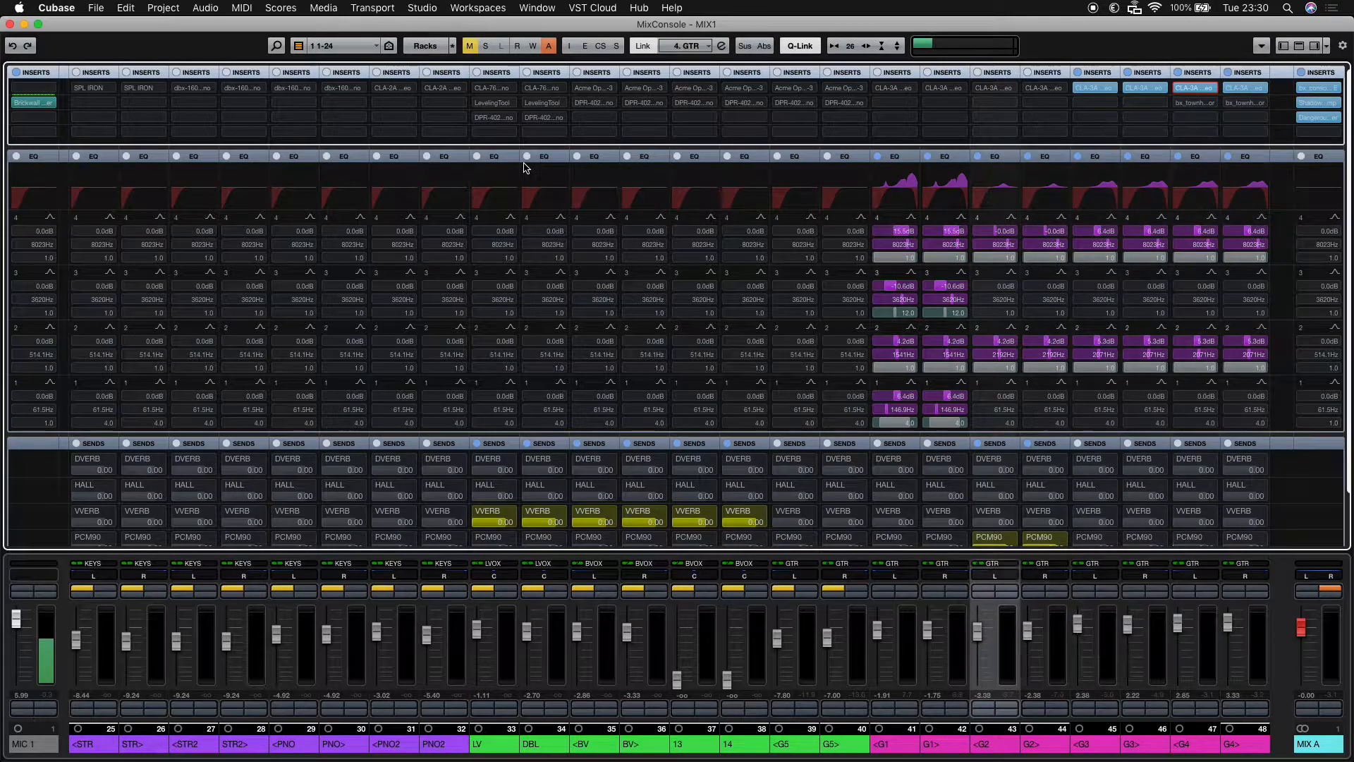
pyautogui.press('Right')
pyautogui.press('Right')
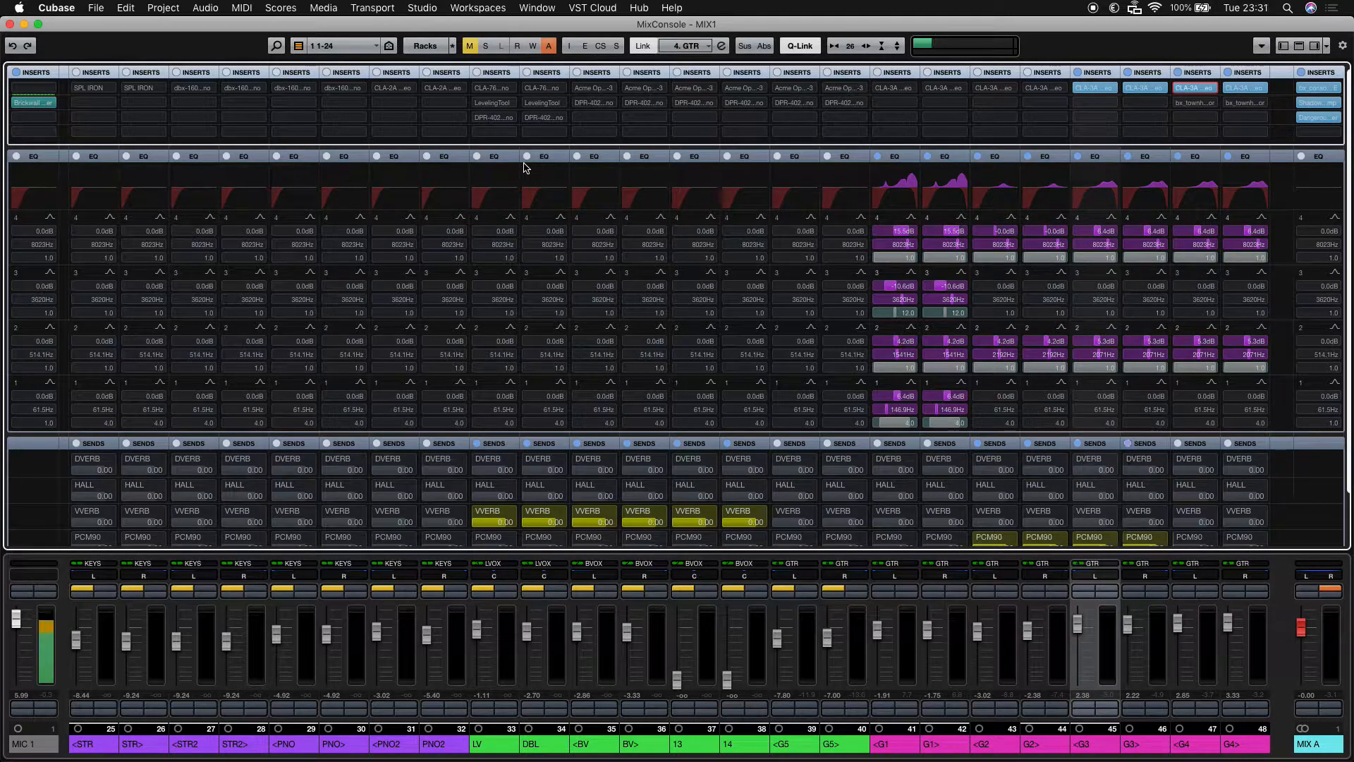
pyautogui.scroll(-3, 524, 168)
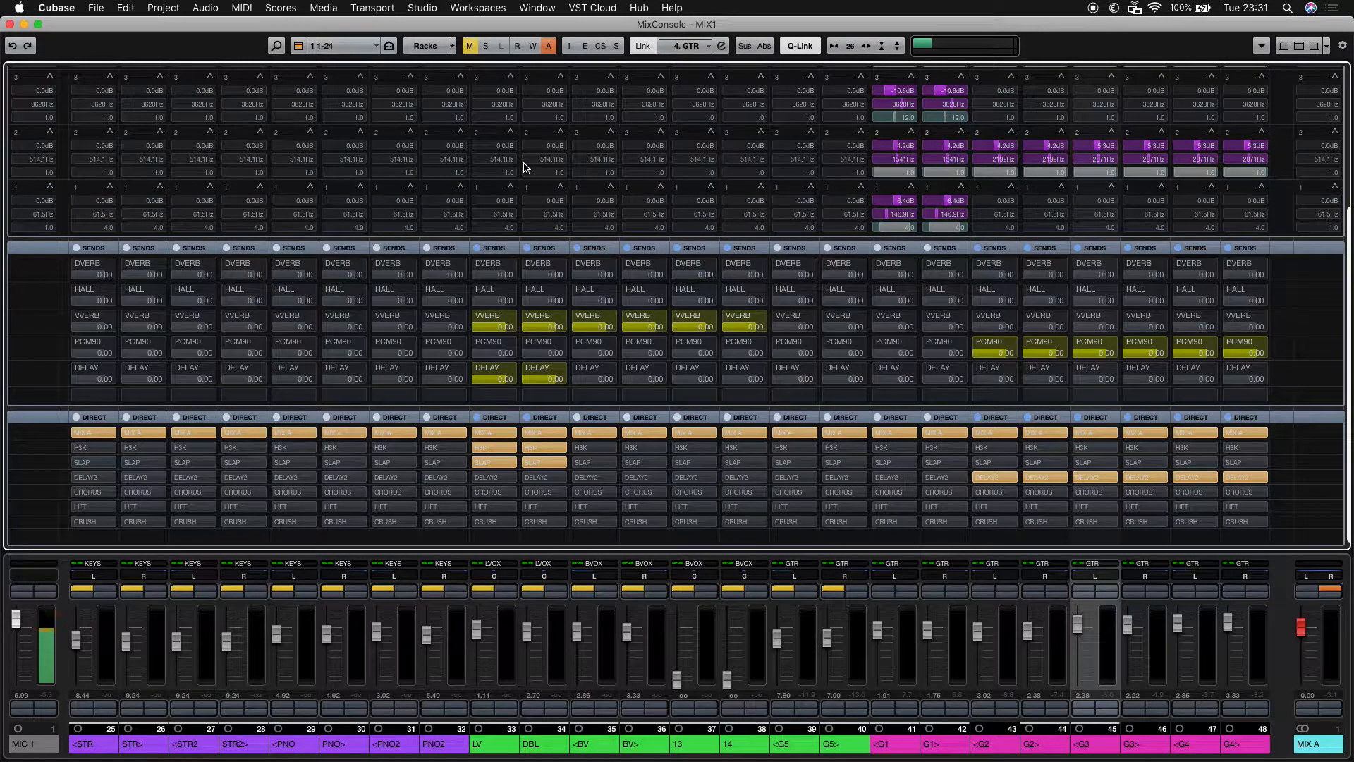
pyautogui.scroll(2, 525, 168)
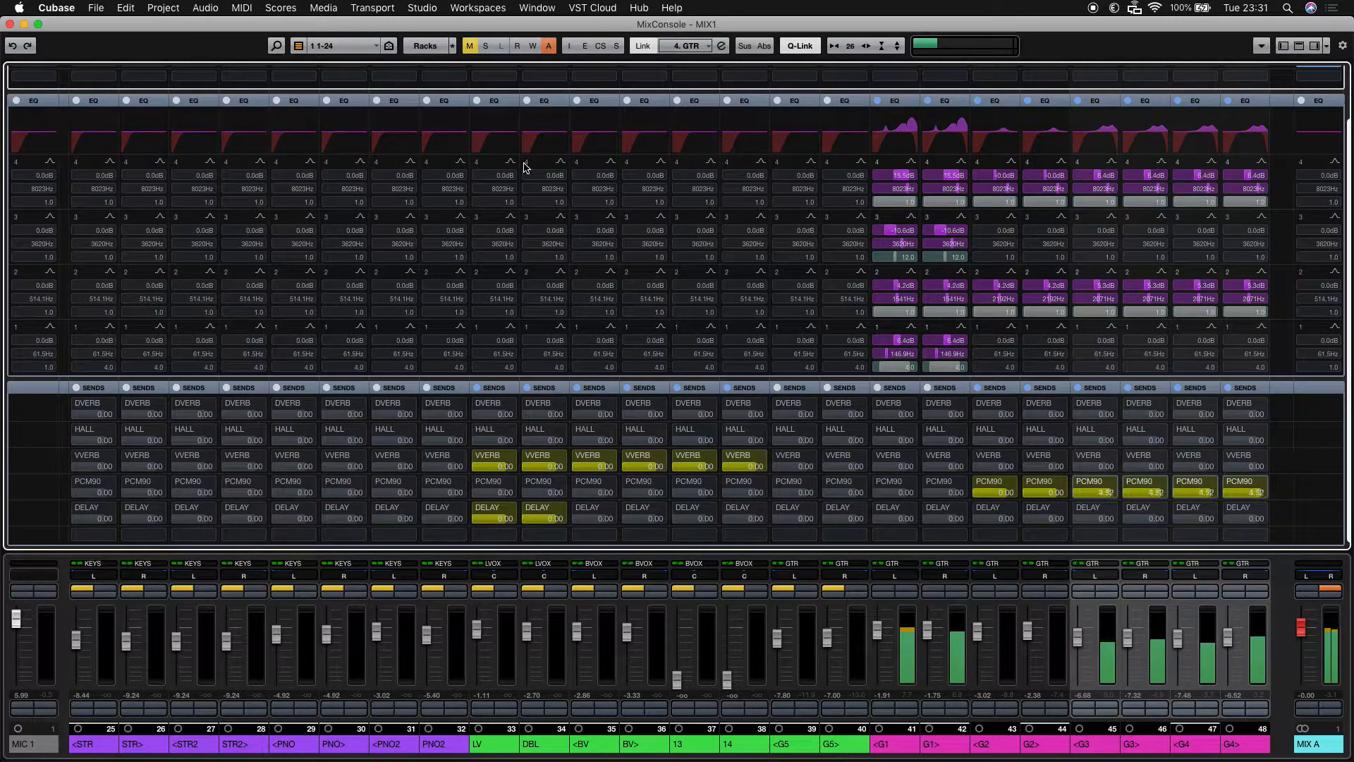
pyautogui.press('s')
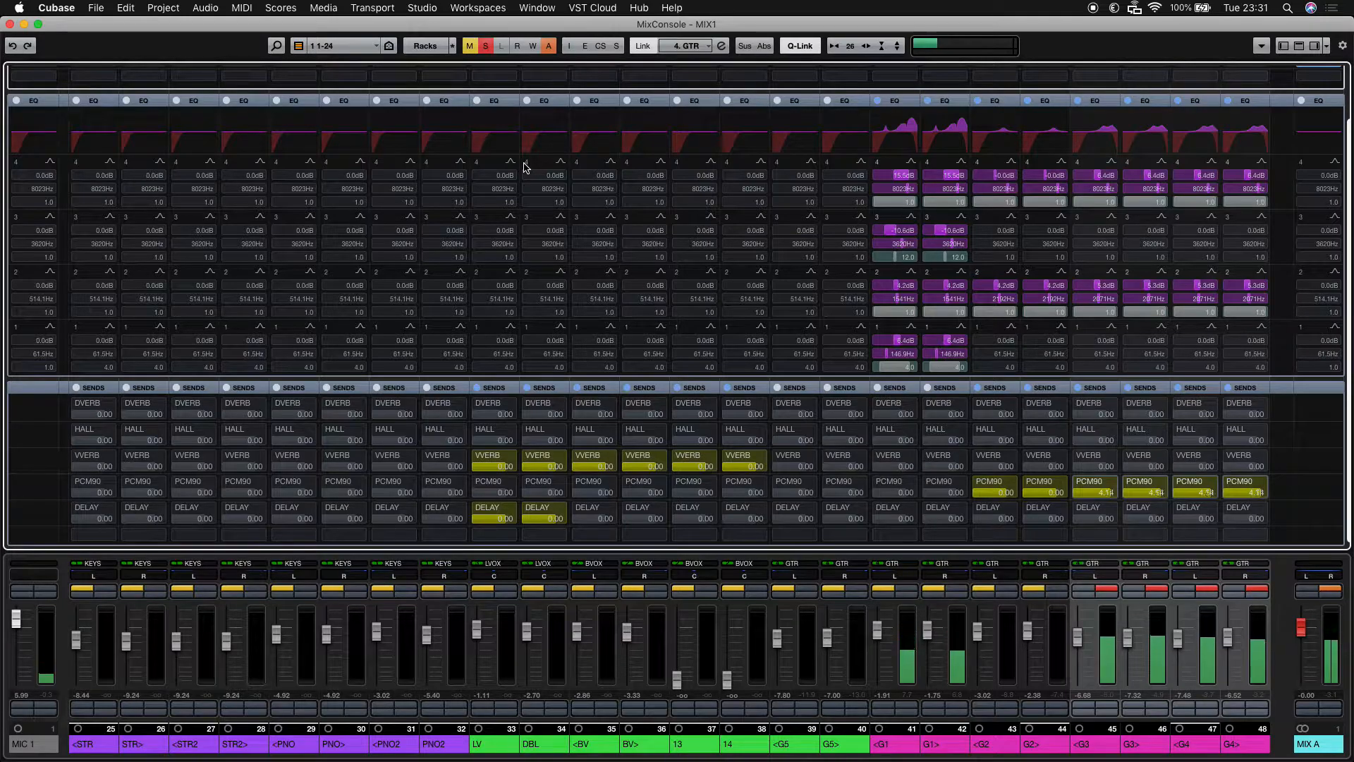
pyautogui.press('s')
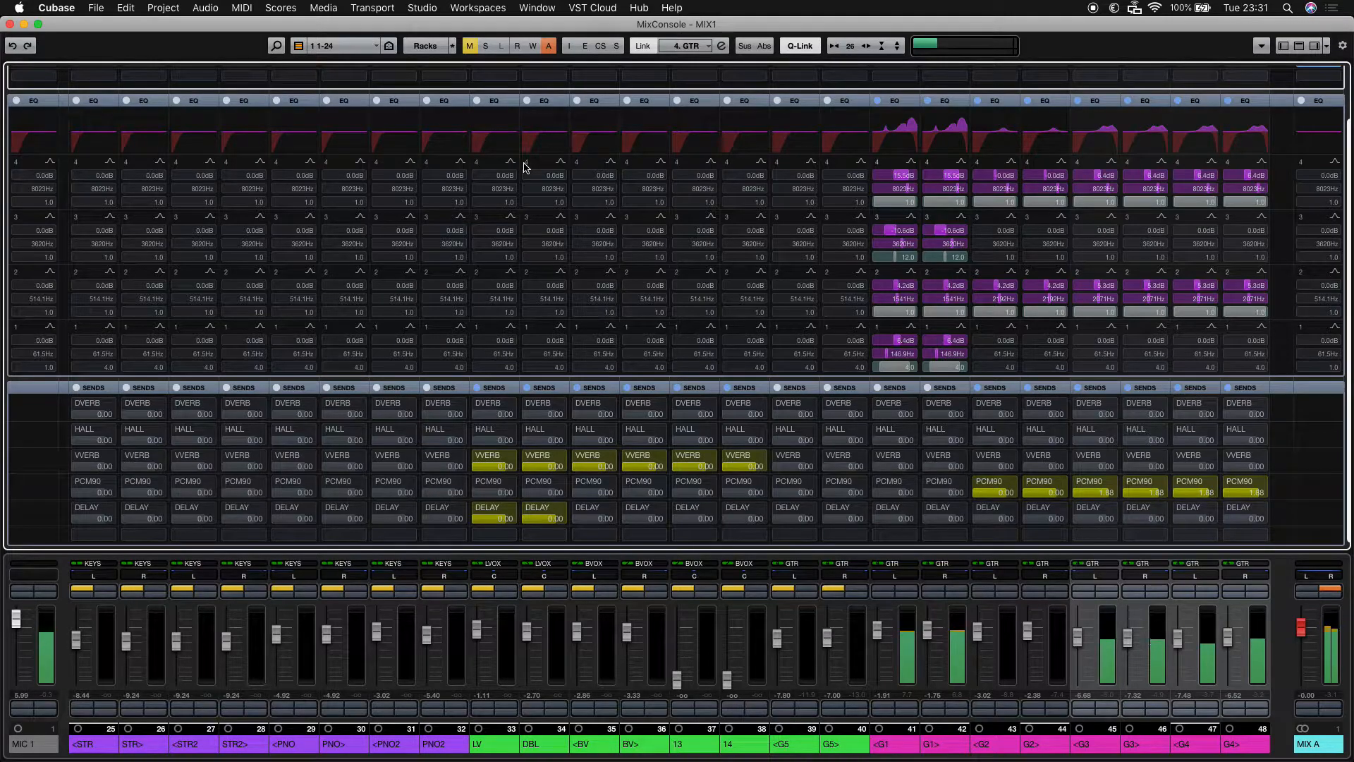
# Step: Route the four <G3 to G4> channels to CHORUS and raise the <G2/G2> faders to -0.46 and -0.79
pyautogui.scroll(-3, 524, 168)
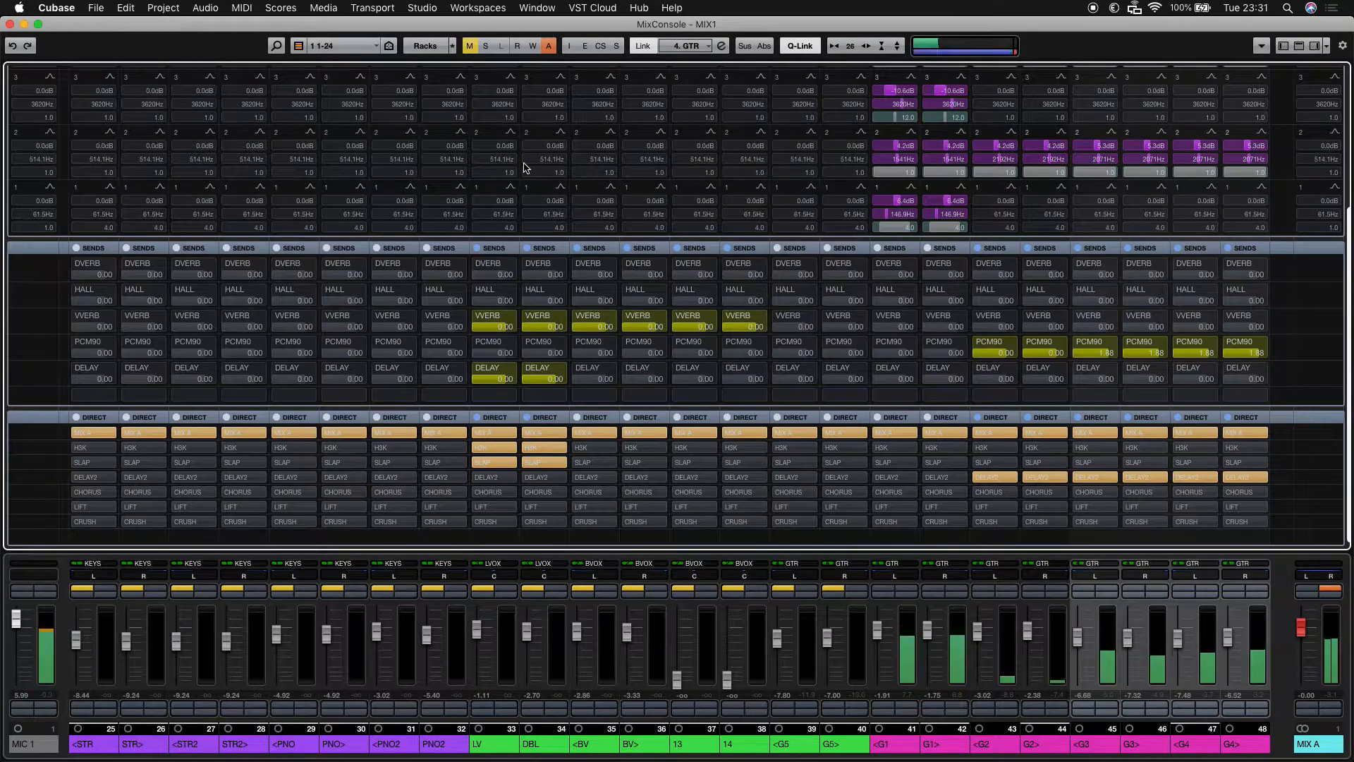
pyautogui.press('Down')
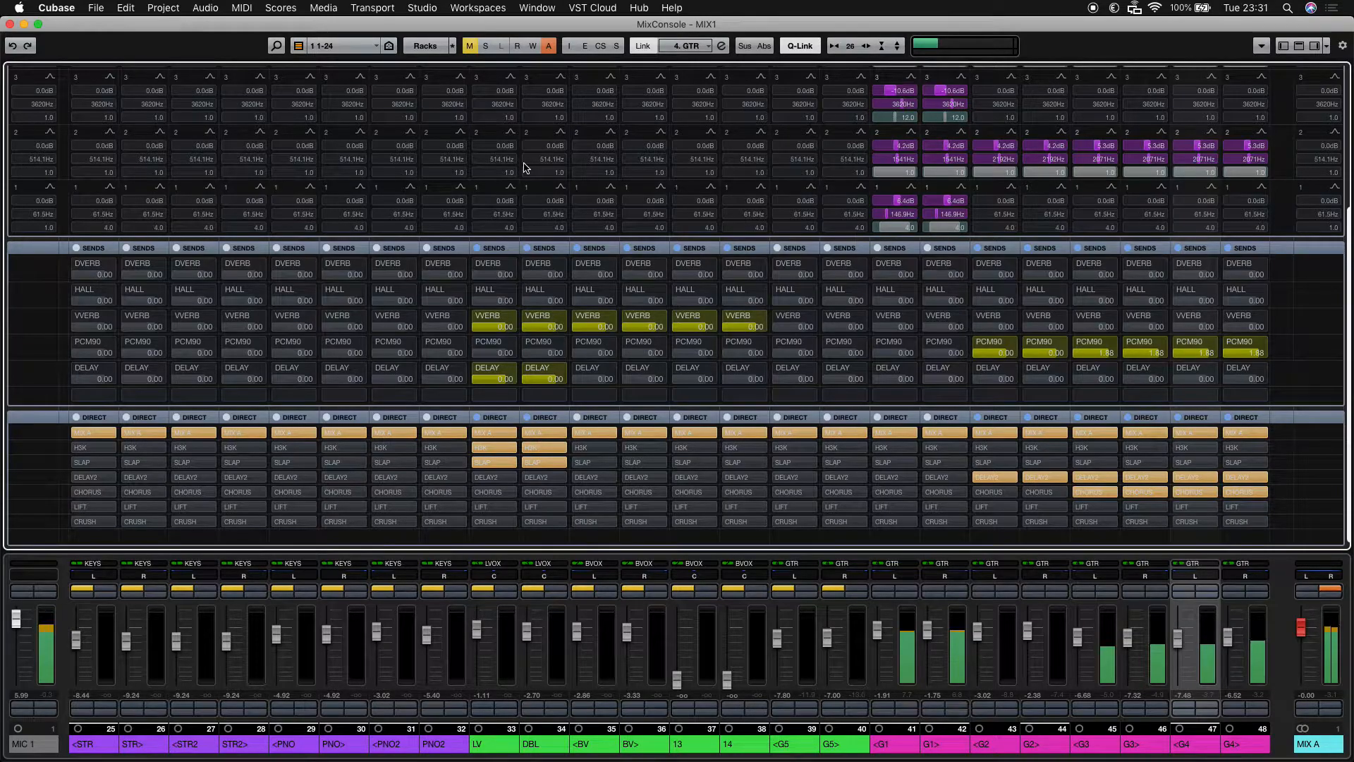
pyautogui.scroll(3, 524, 168)
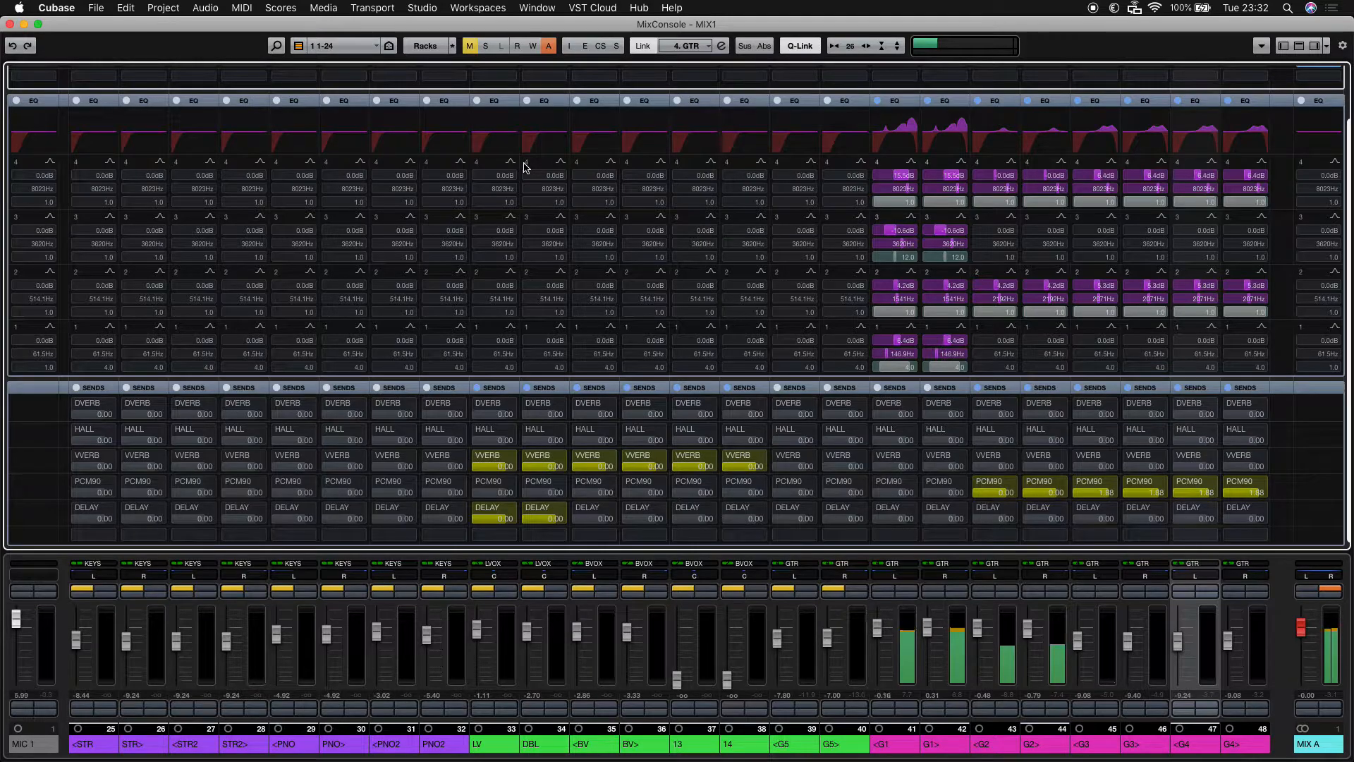
# Step: Return the playhead to the project start, and raise the <G5/G5> faders to -3.16 and -2.70 with an EQ boost at 8023 Hz
pyautogui.press('F3')
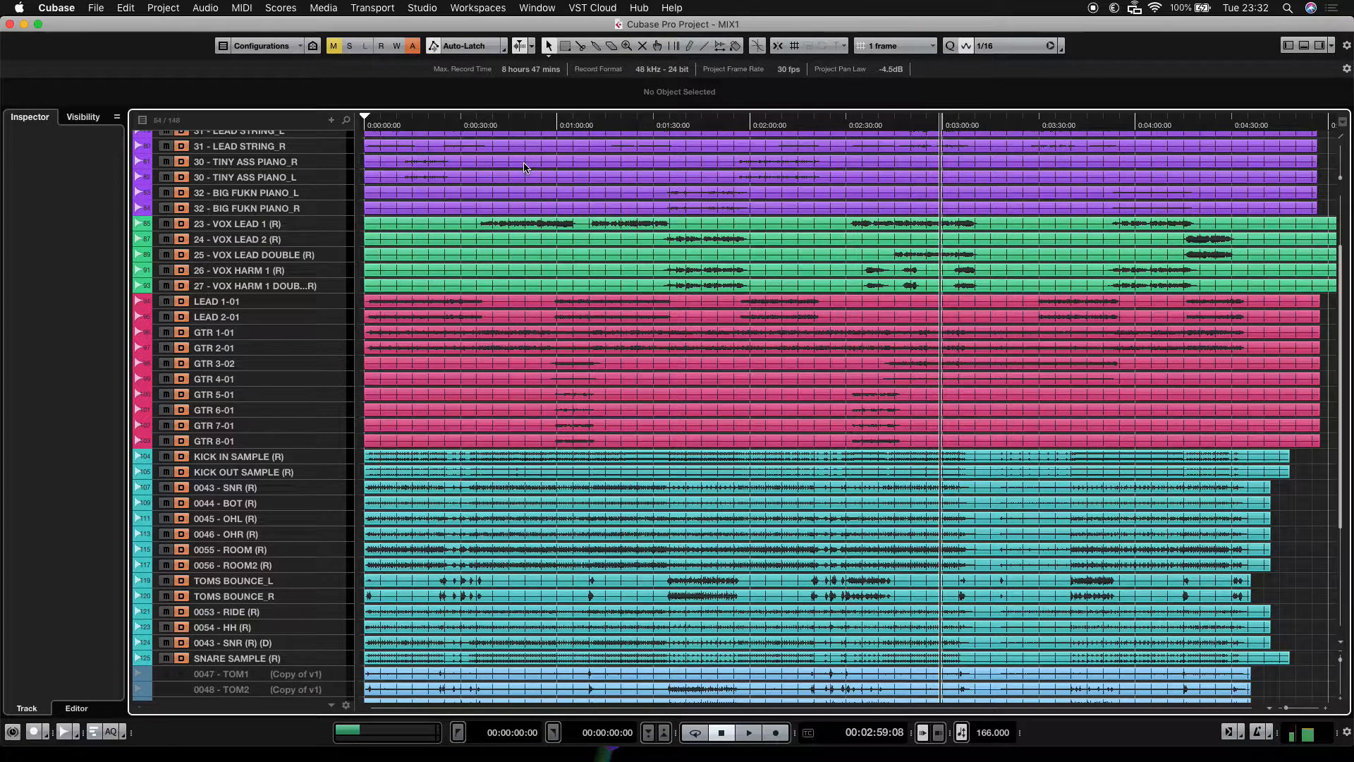
pyautogui.press('KP_Subtract')
pyautogui.press('KP_Subtract')
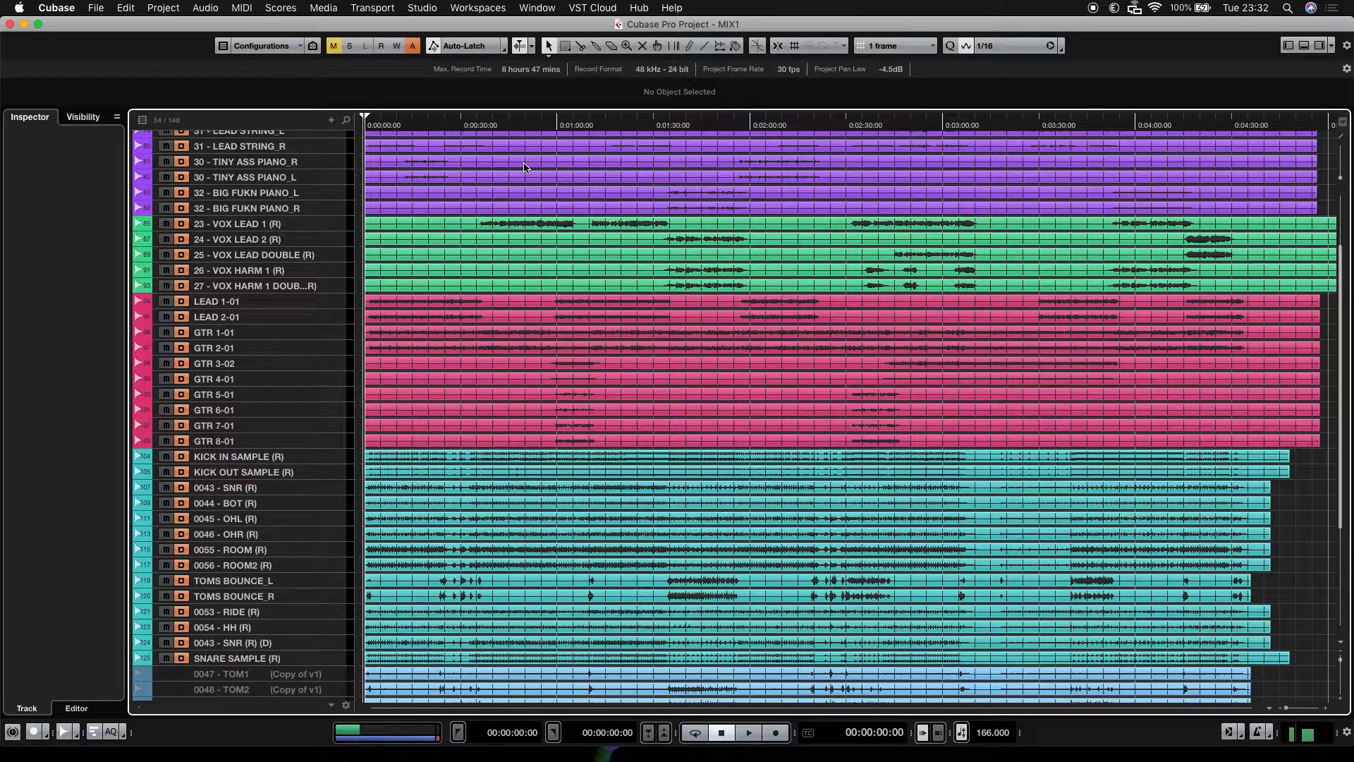
pyautogui.press('F3')
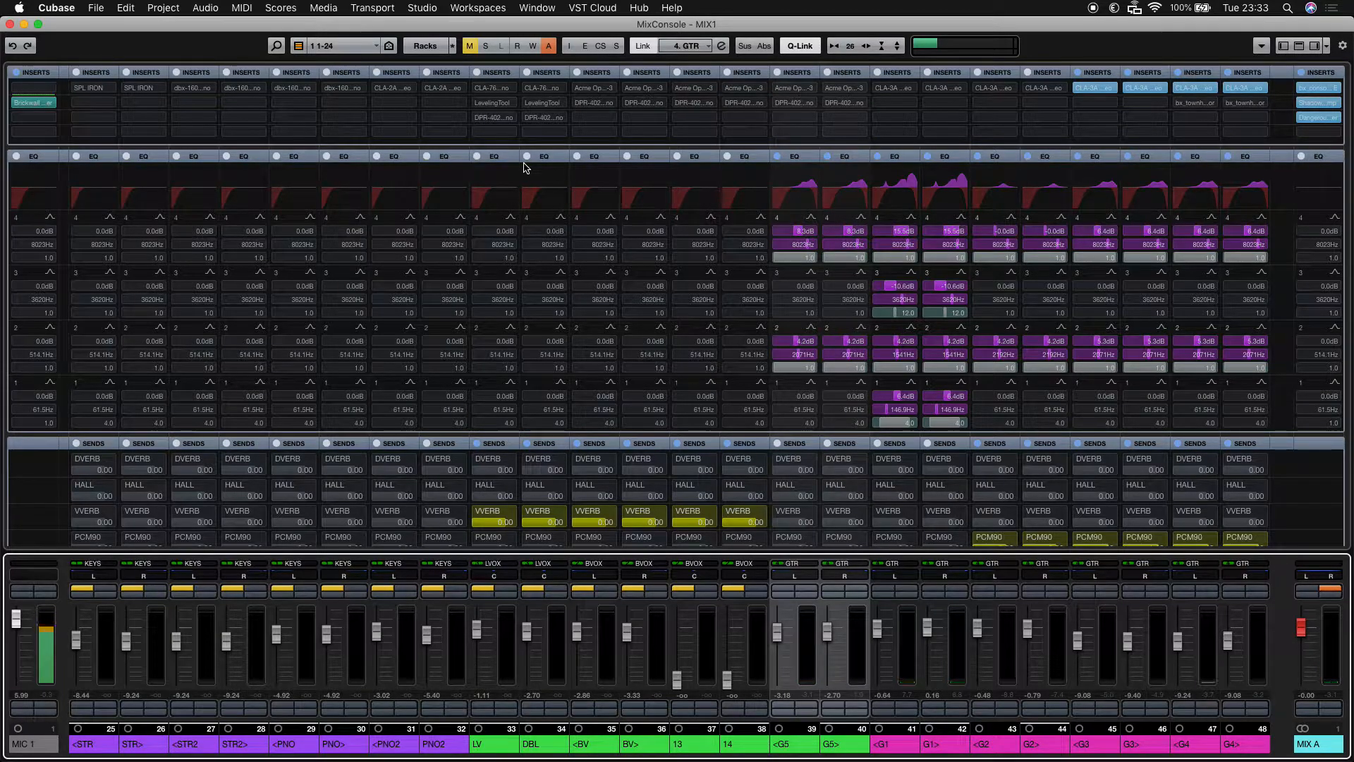
# Step: Select the <G5/G5> channel pair and activate the Acme Opticom XLA-3 in their first insert slot, with its window open
pyautogui.press('End')
pyautogui.press('Left')
pyautogui.press('Left')
pyautogui.press('Left')
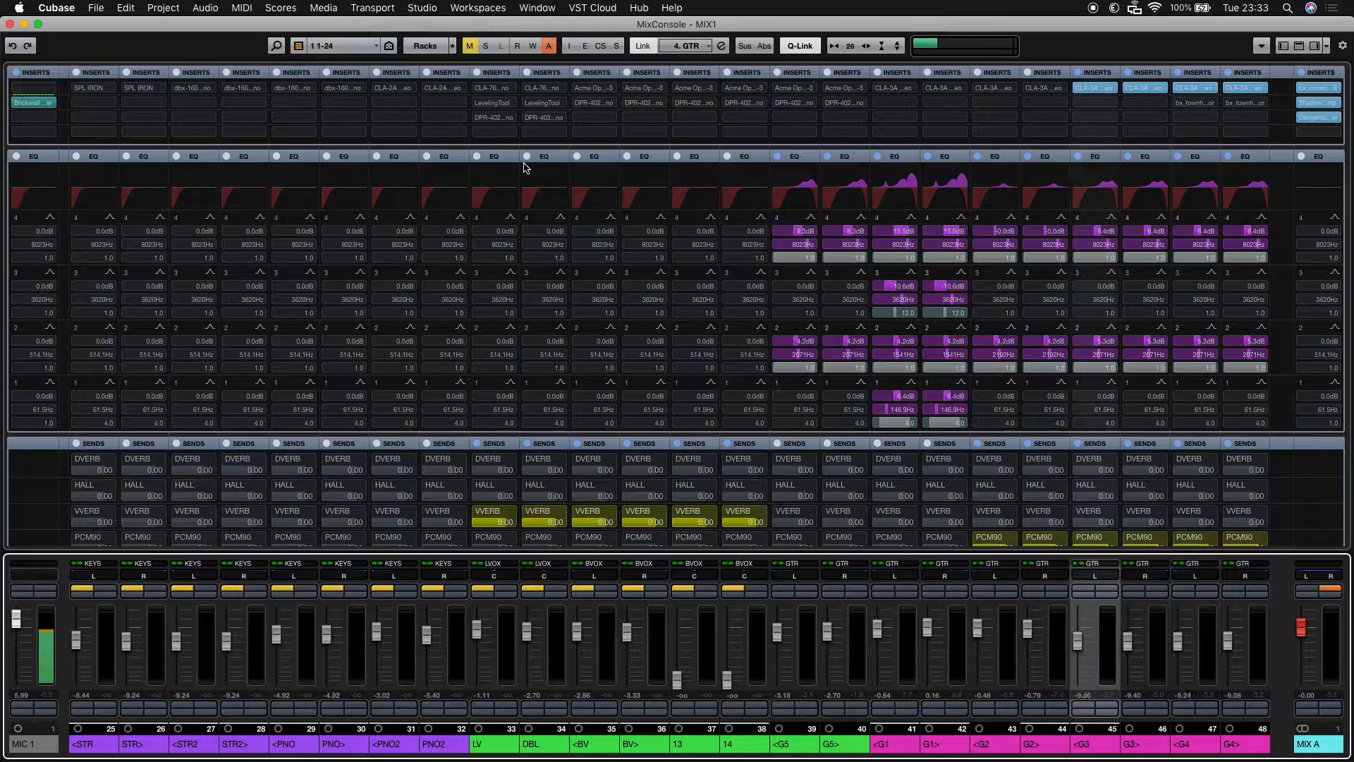
pyautogui.press('Left')
pyautogui.press('Left')
pyautogui.press('Left')
pyautogui.press('Left')
pyautogui.press('Left')
pyautogui.press('Left')
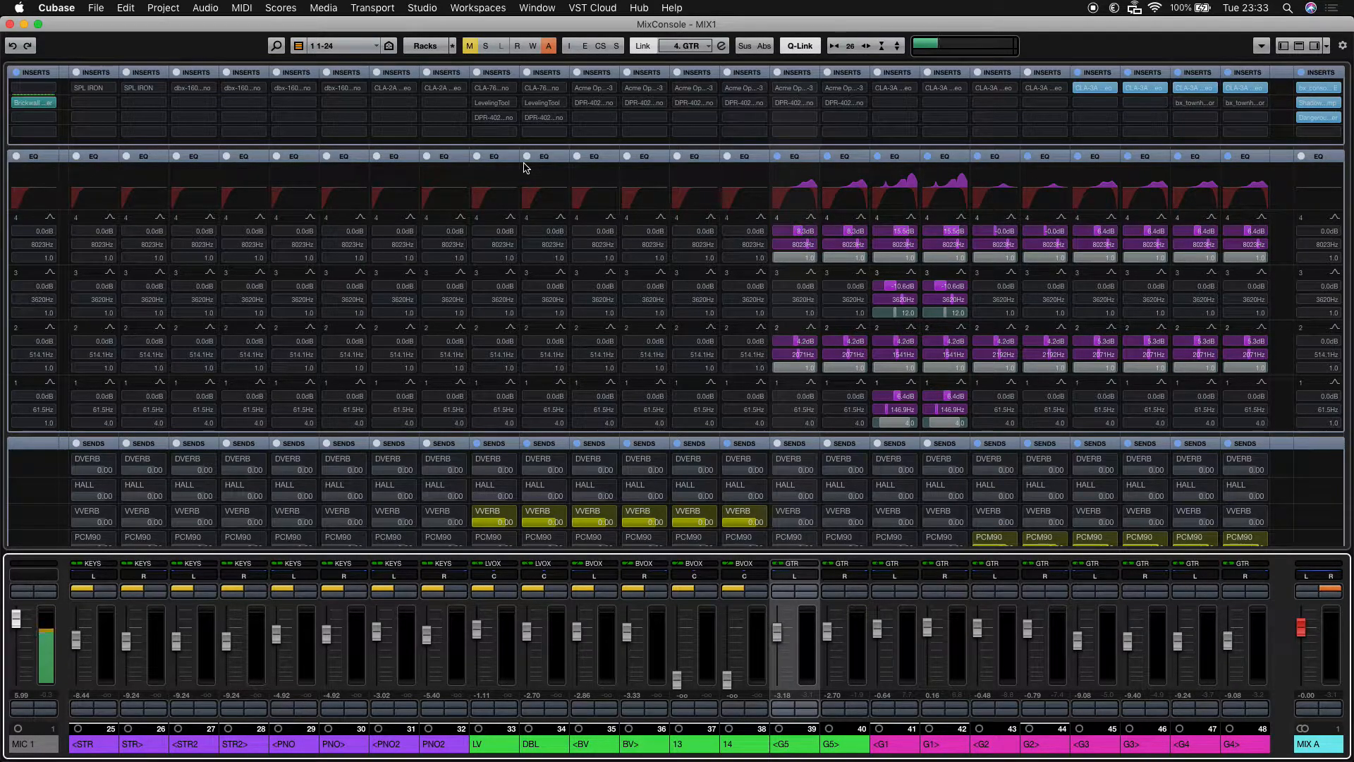
pyautogui.hotkey('shift', 'Right')
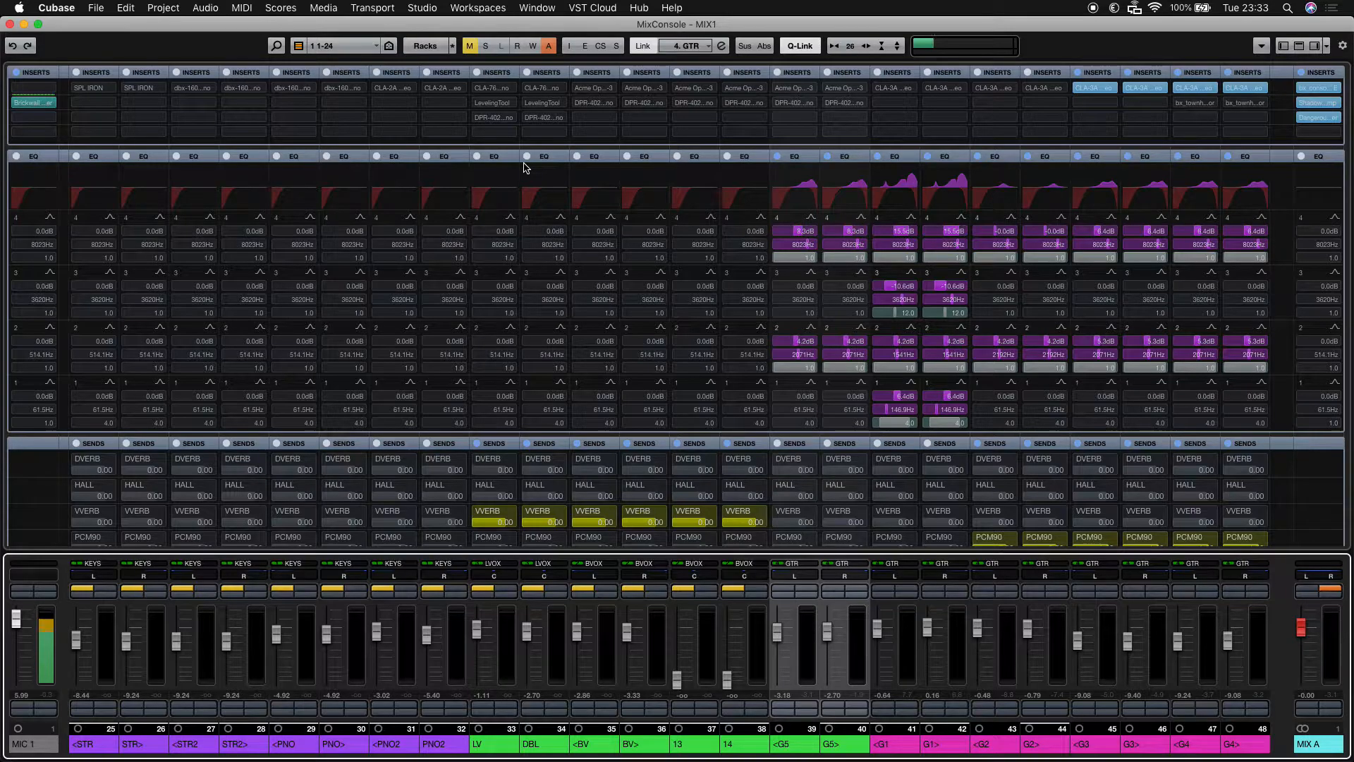
pyautogui.press('Return')
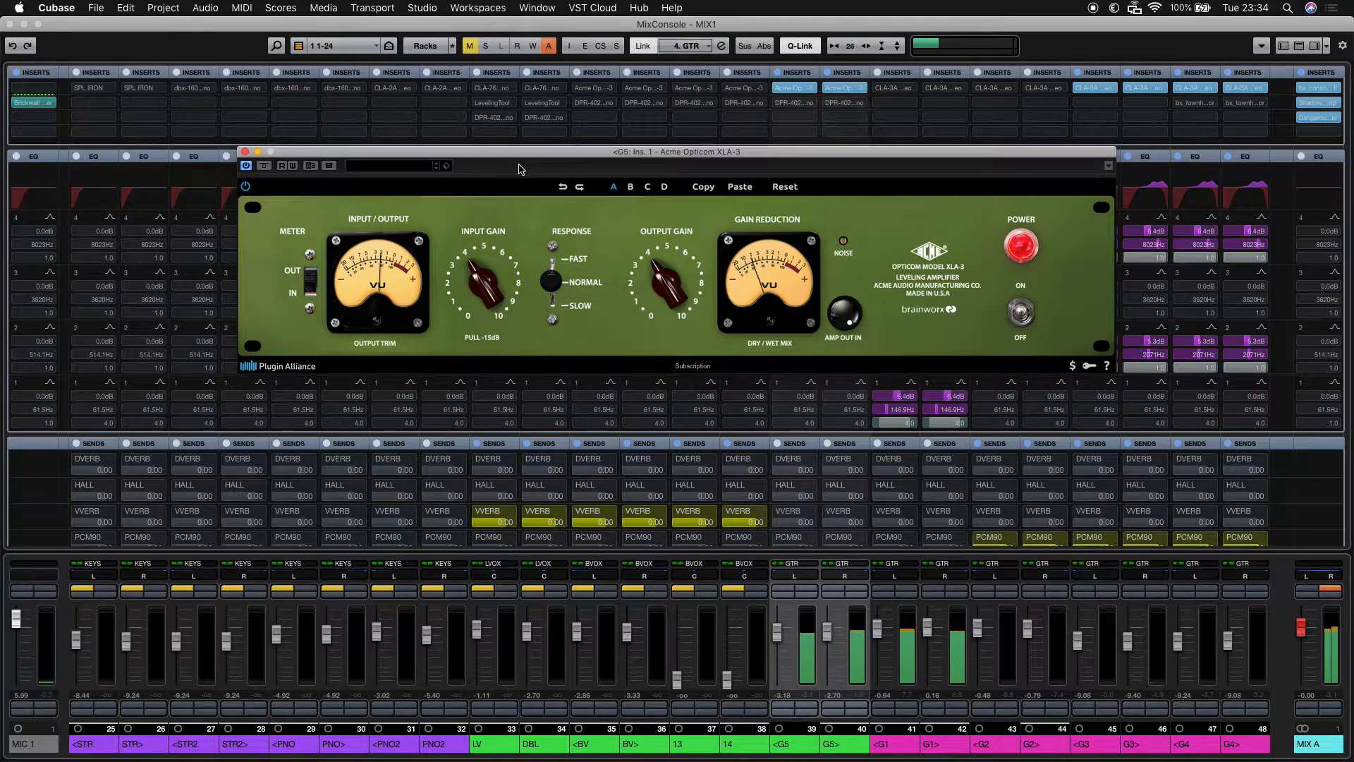
# Step: Compare the Acme Opticom XLA-3 bypassed and active on <G5/G5>, setting the channel faders to -3.33 and -2.86
pyautogui.click(264, 165)
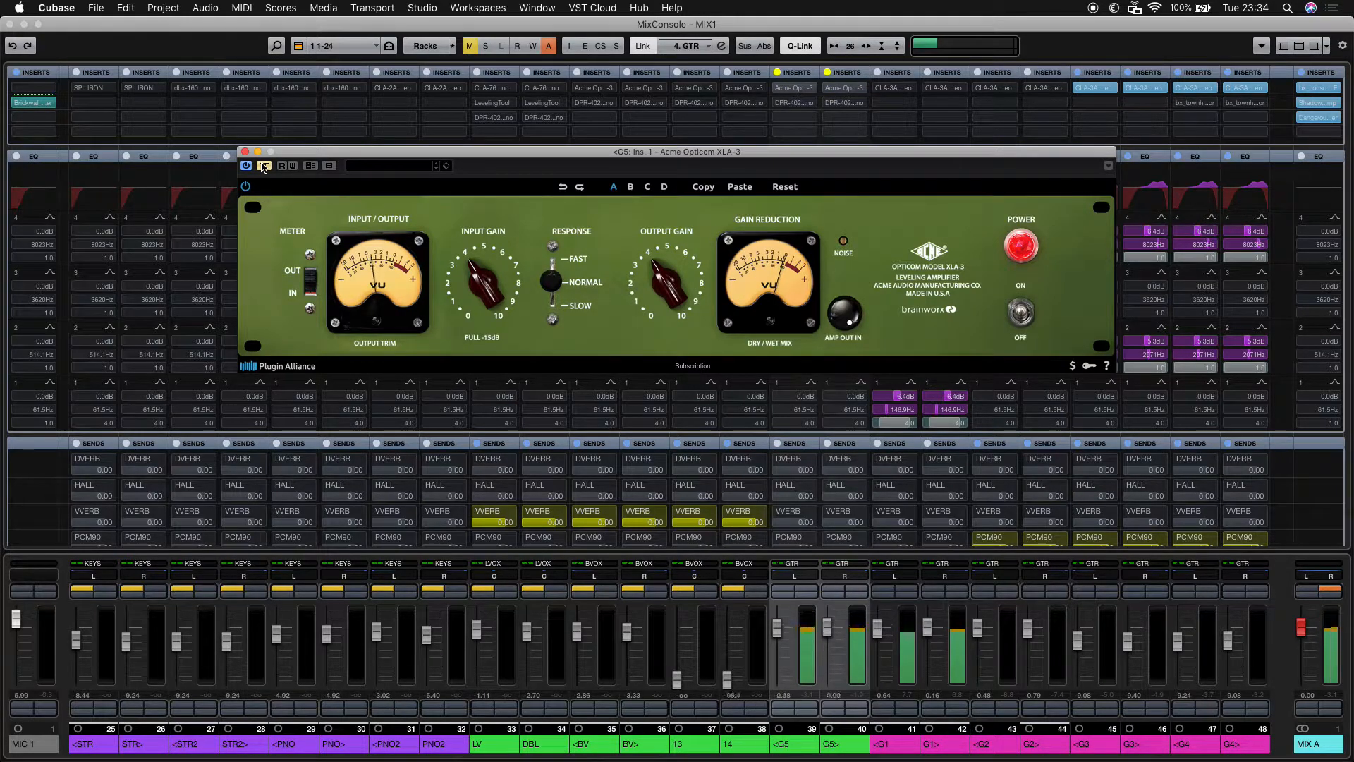
pyautogui.click(264, 167)
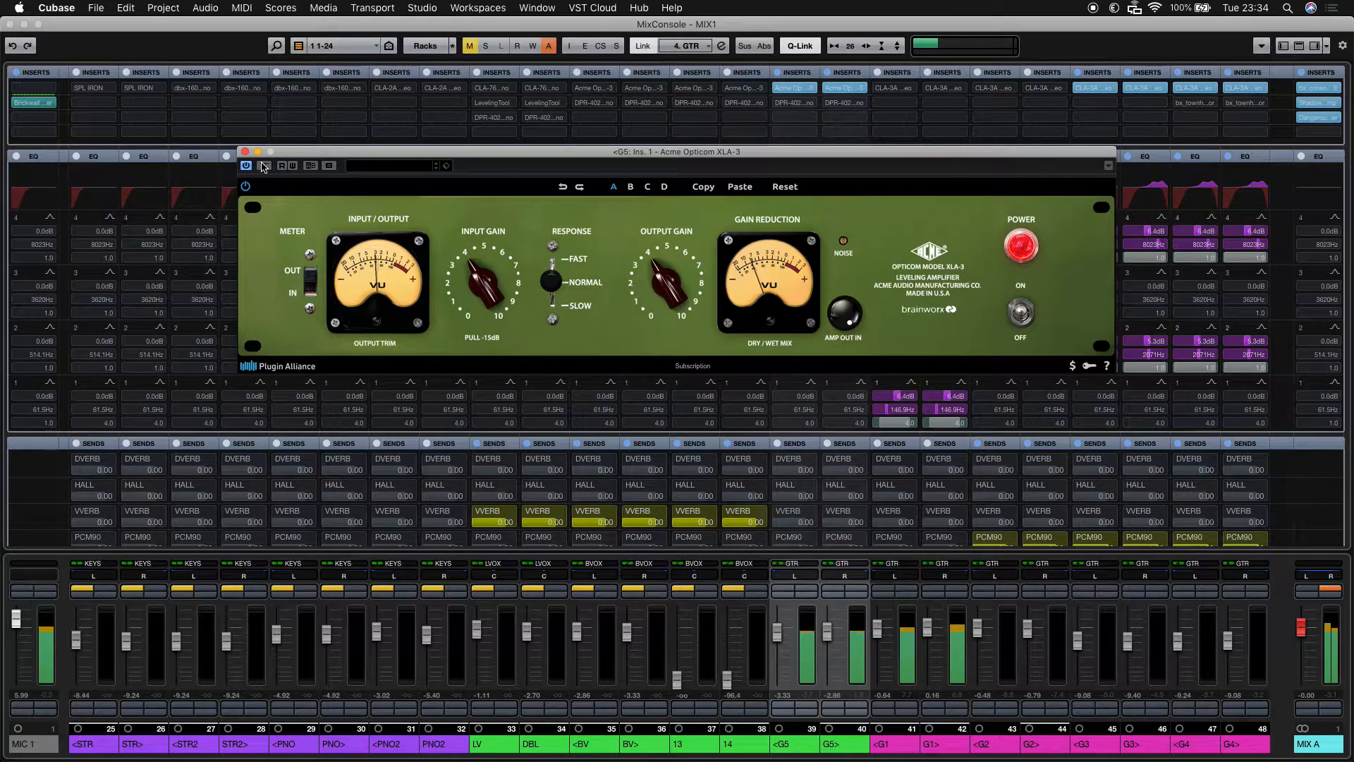
pyautogui.click(263, 166)
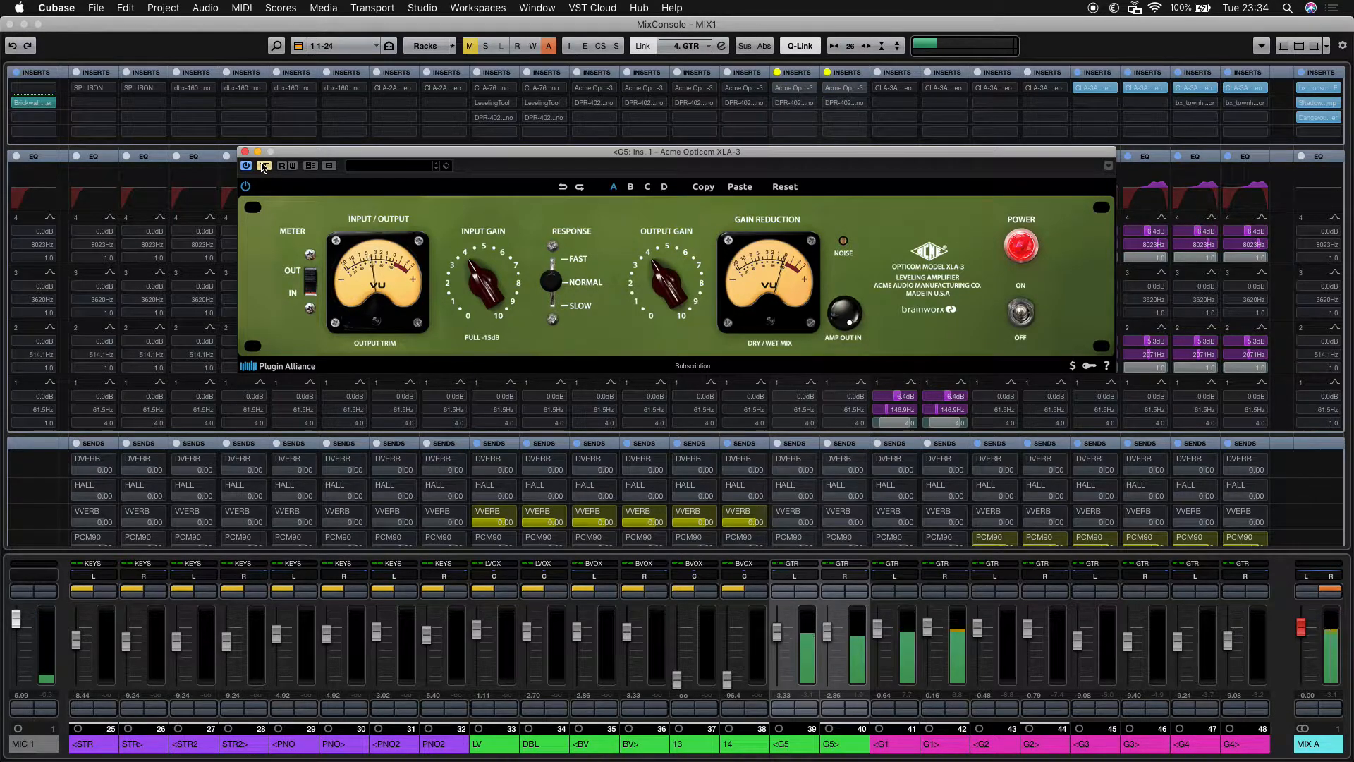
pyautogui.click(264, 166)
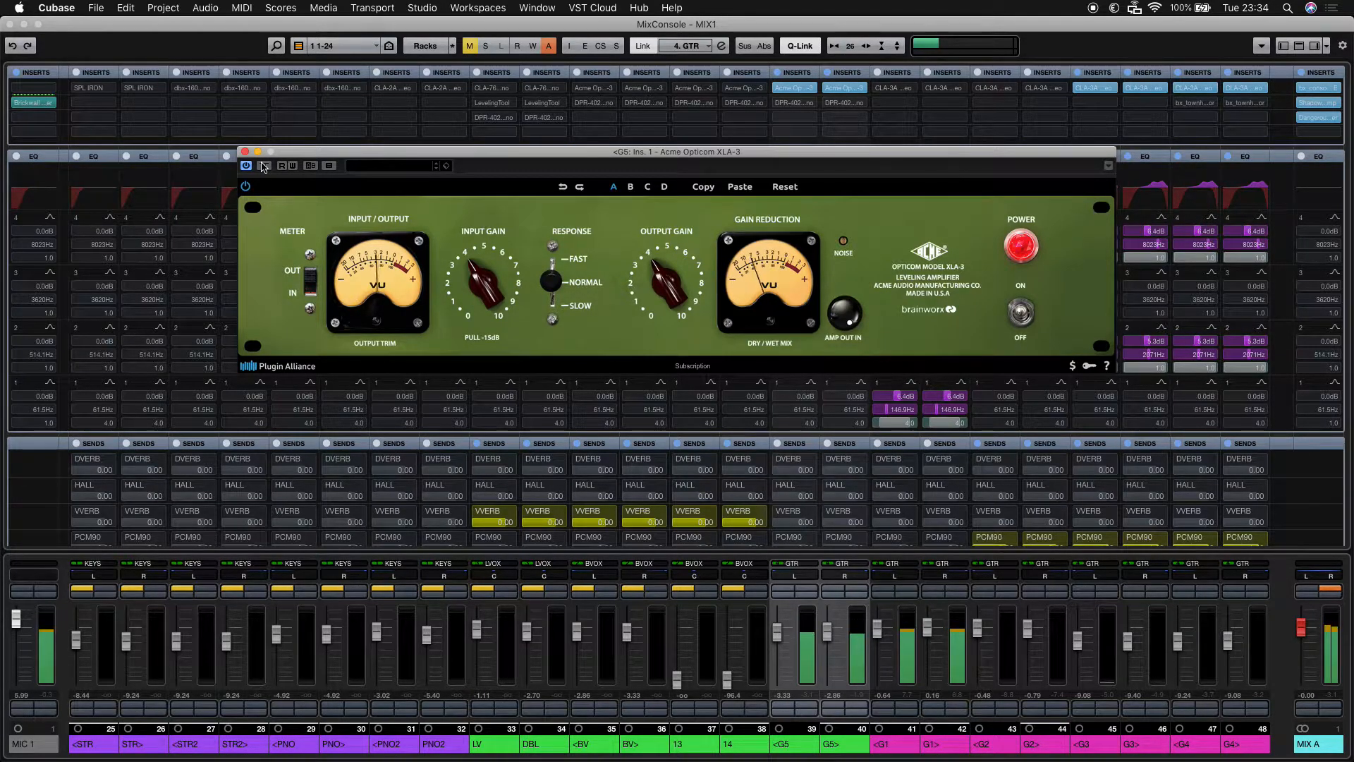
pyautogui.click(264, 166)
pyautogui.click(263, 167)
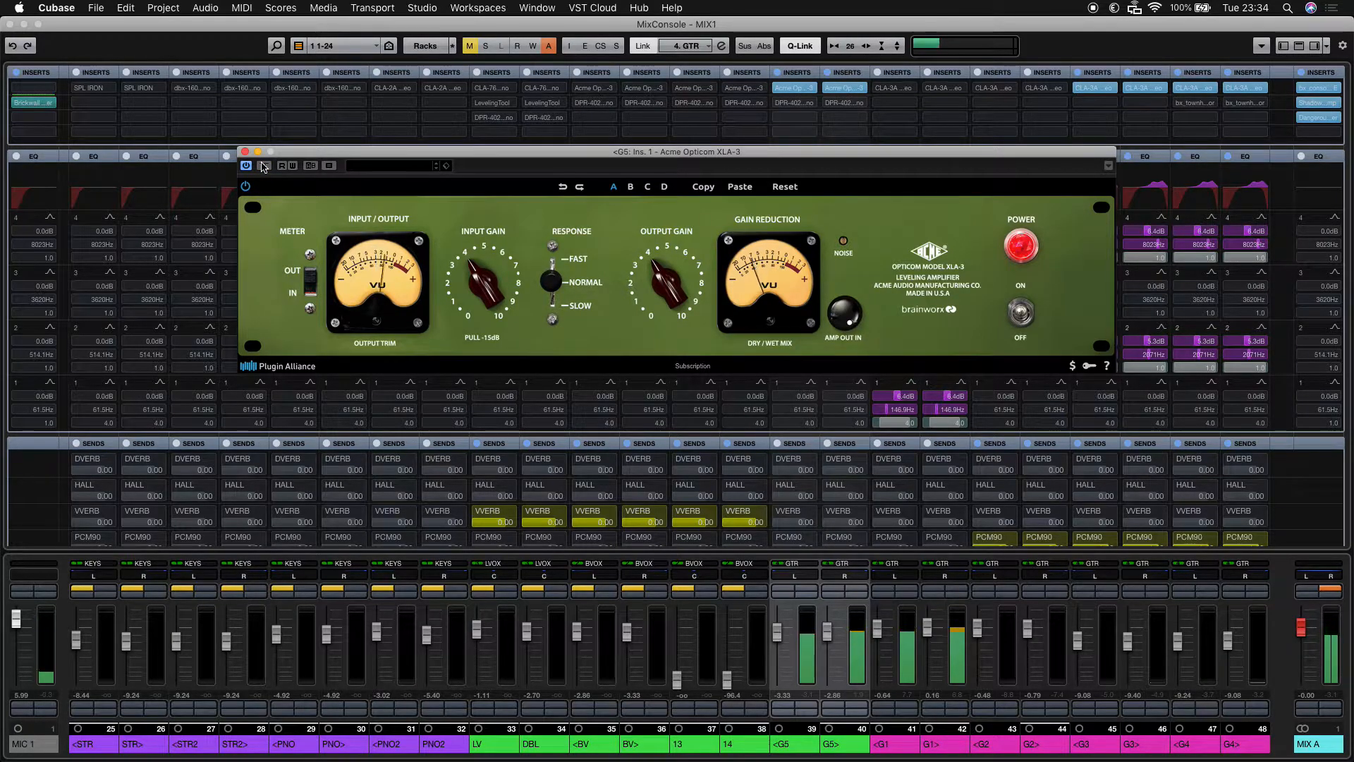
pyautogui.click(264, 166)
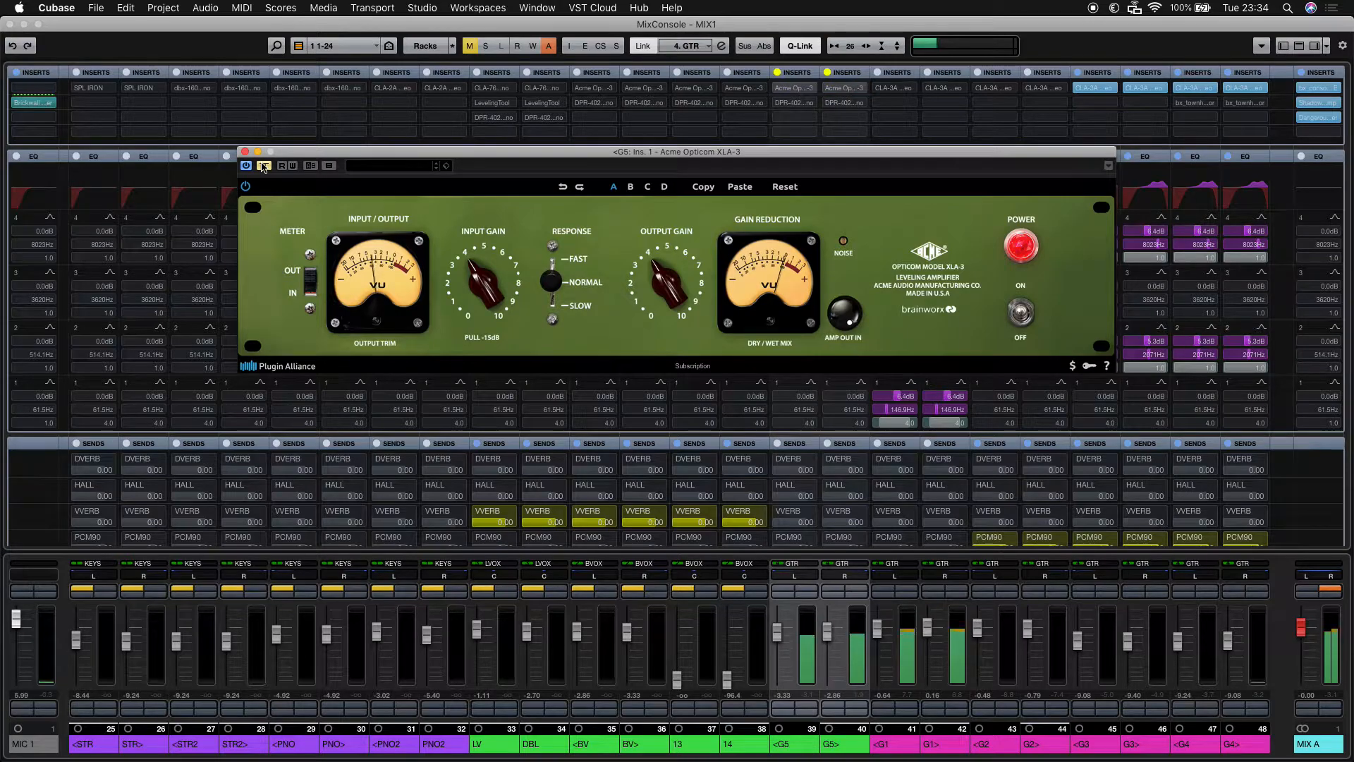
pyautogui.click(264, 166)
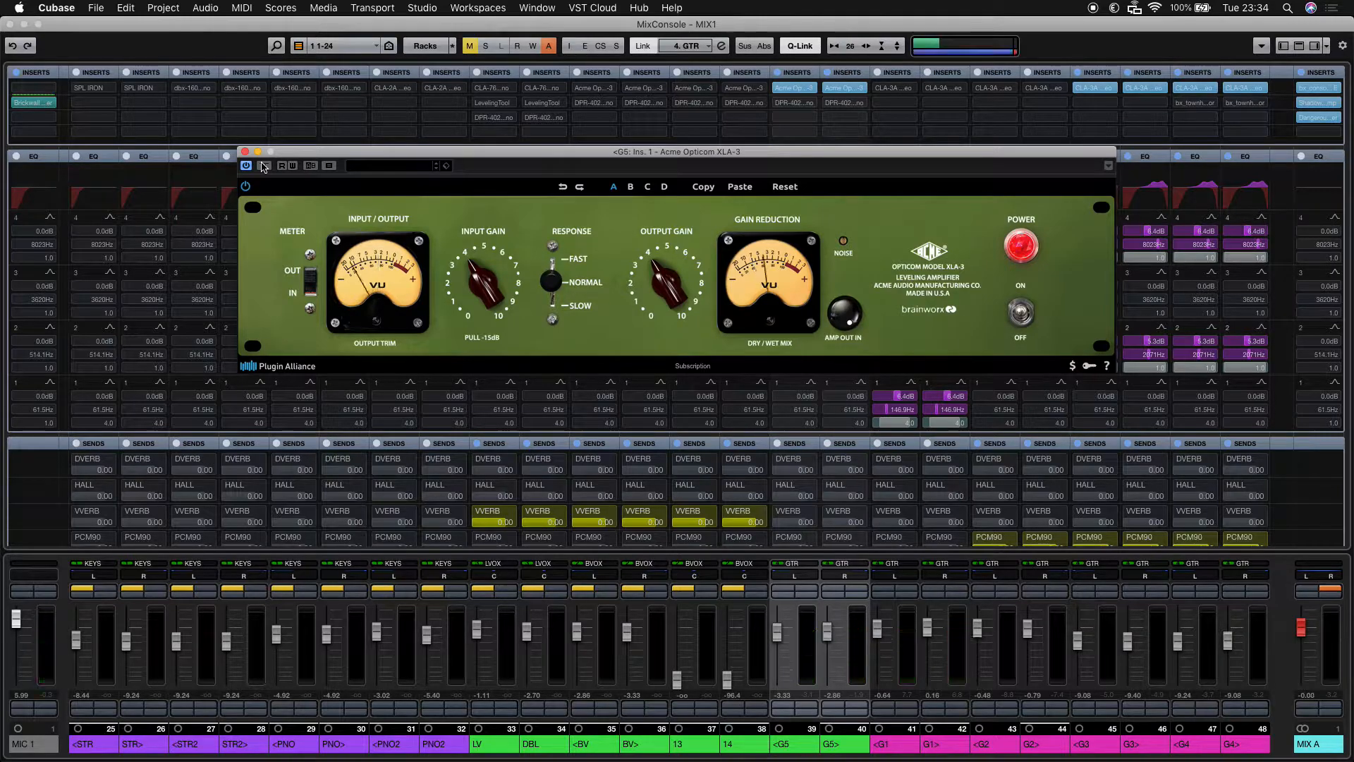
# Step: Close the compressor, set the PCM90 sends of <G5/G5> to 2.26 and route both channels to DELAY2
pyautogui.press('super+w')
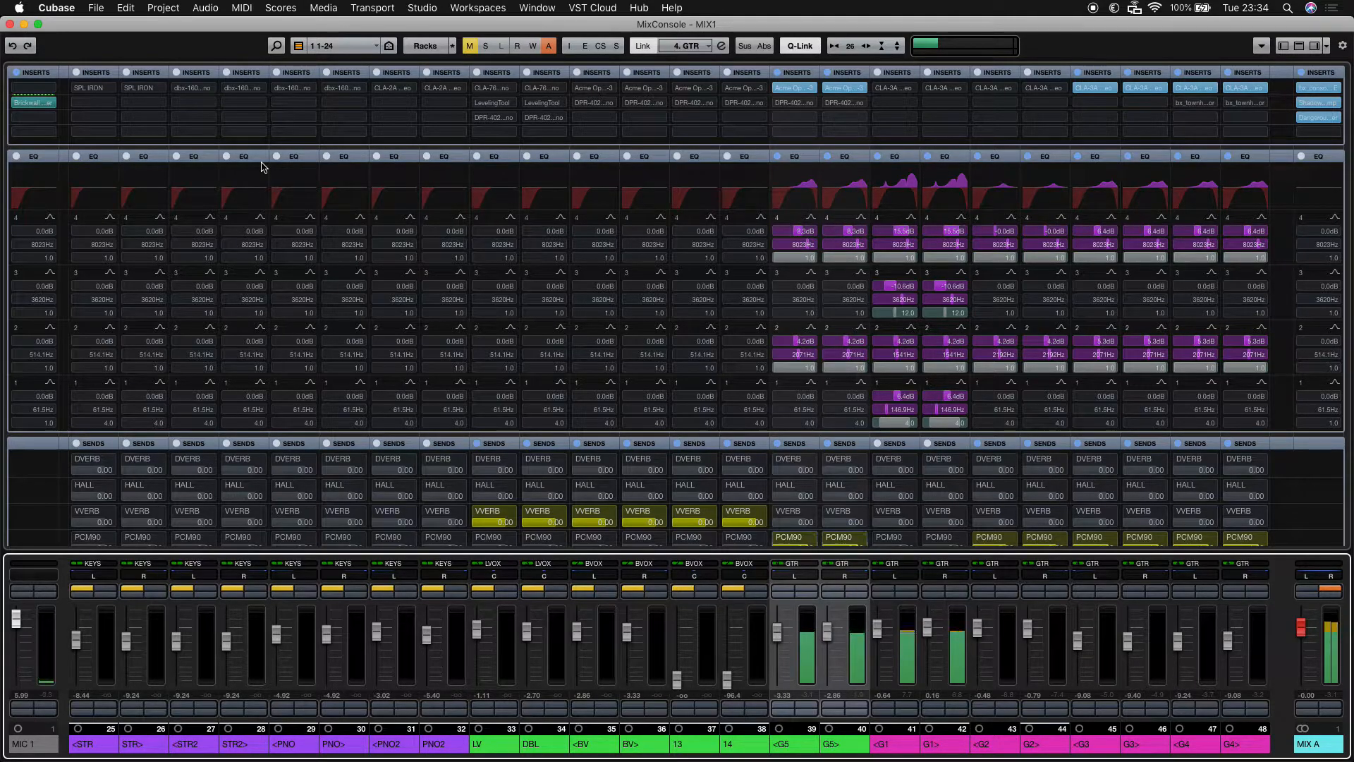
pyautogui.scroll(-5, 261, 167)
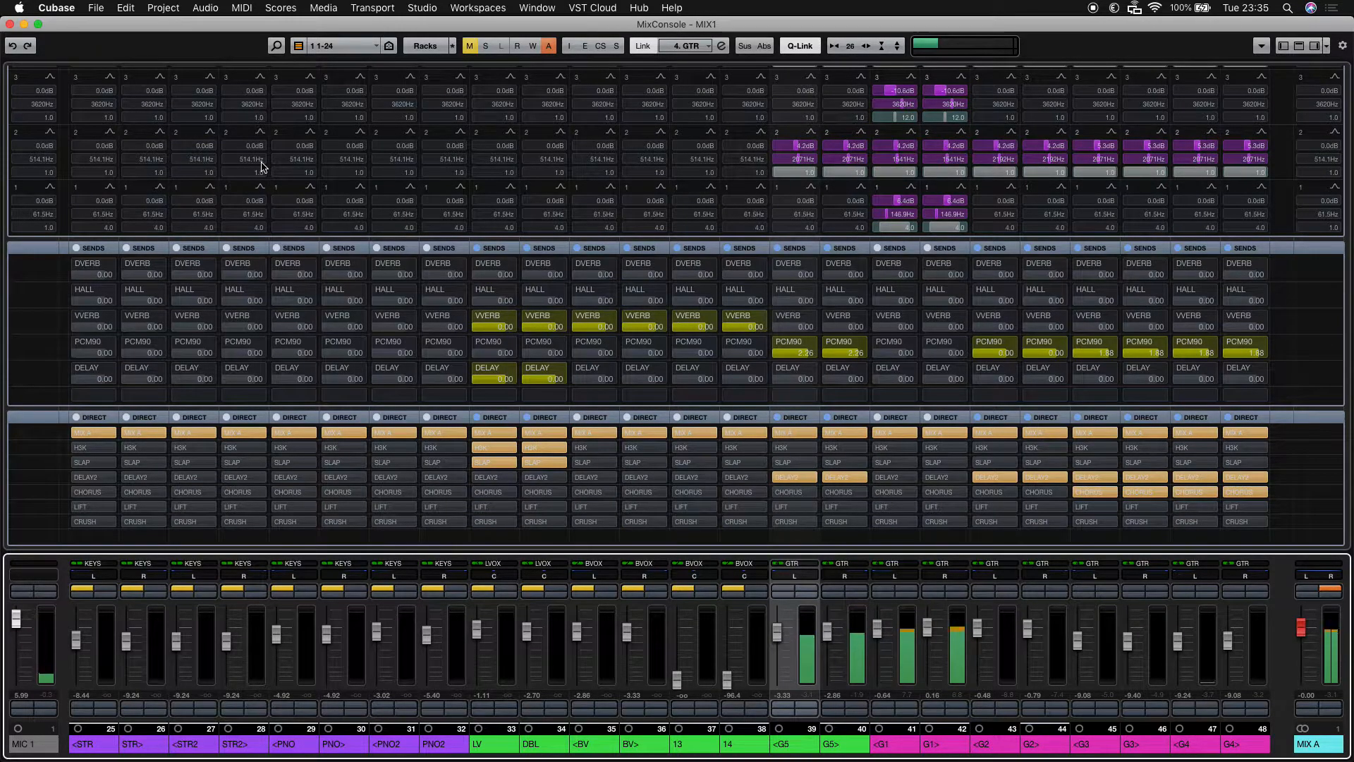
pyautogui.scroll(4, 261, 166)
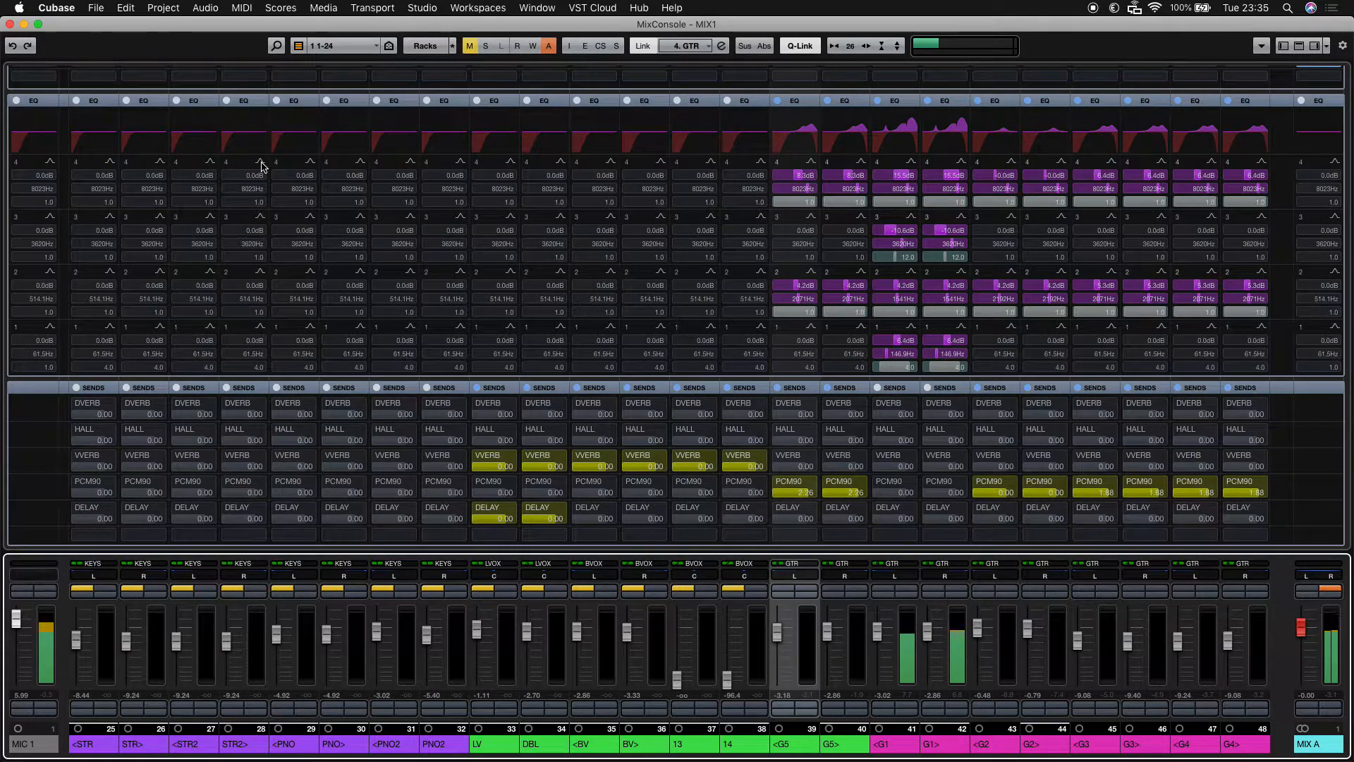
# Step: Boost the drum overheads' EQ 1.9 dB at 8023 Hz and 2.3 dB at 2554 Hz, checking them in solo and with EQ bypassed
pyautogui.press('2')
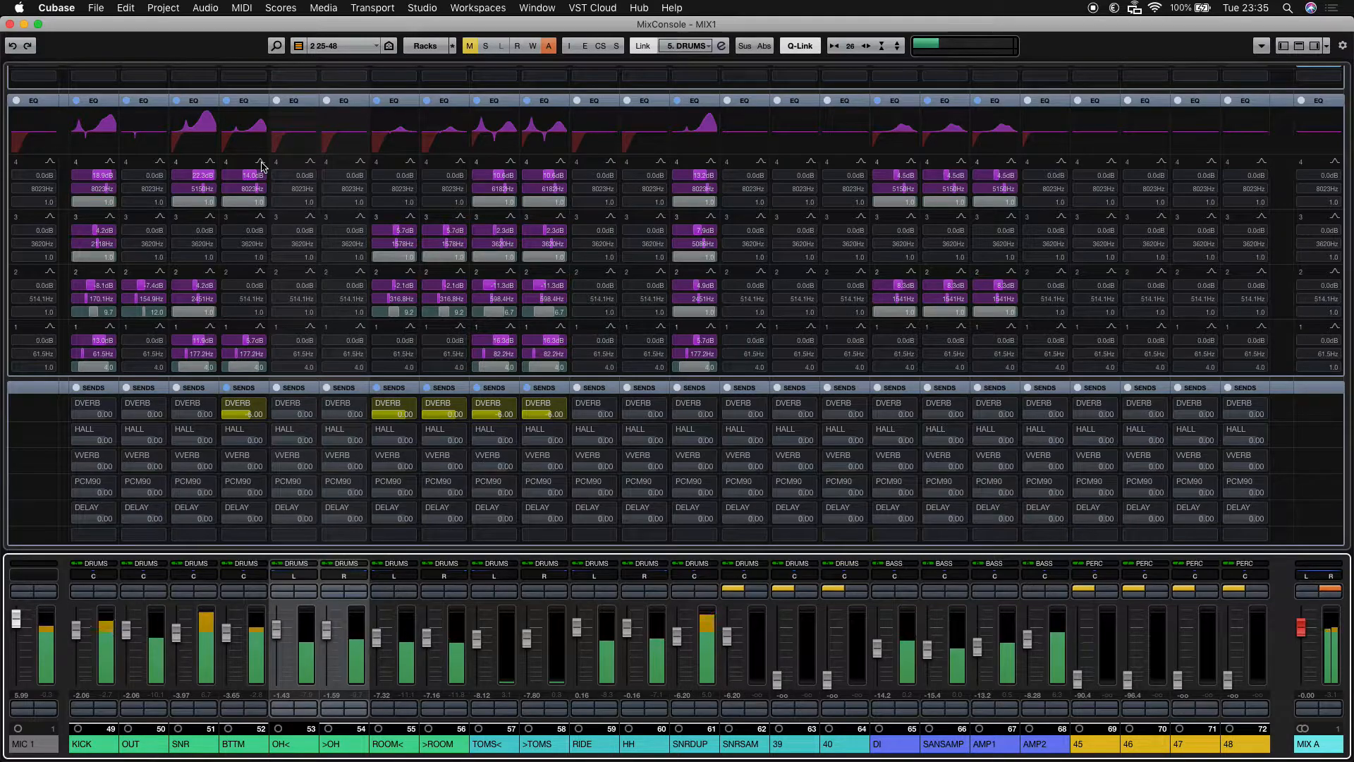
pyautogui.press('s')
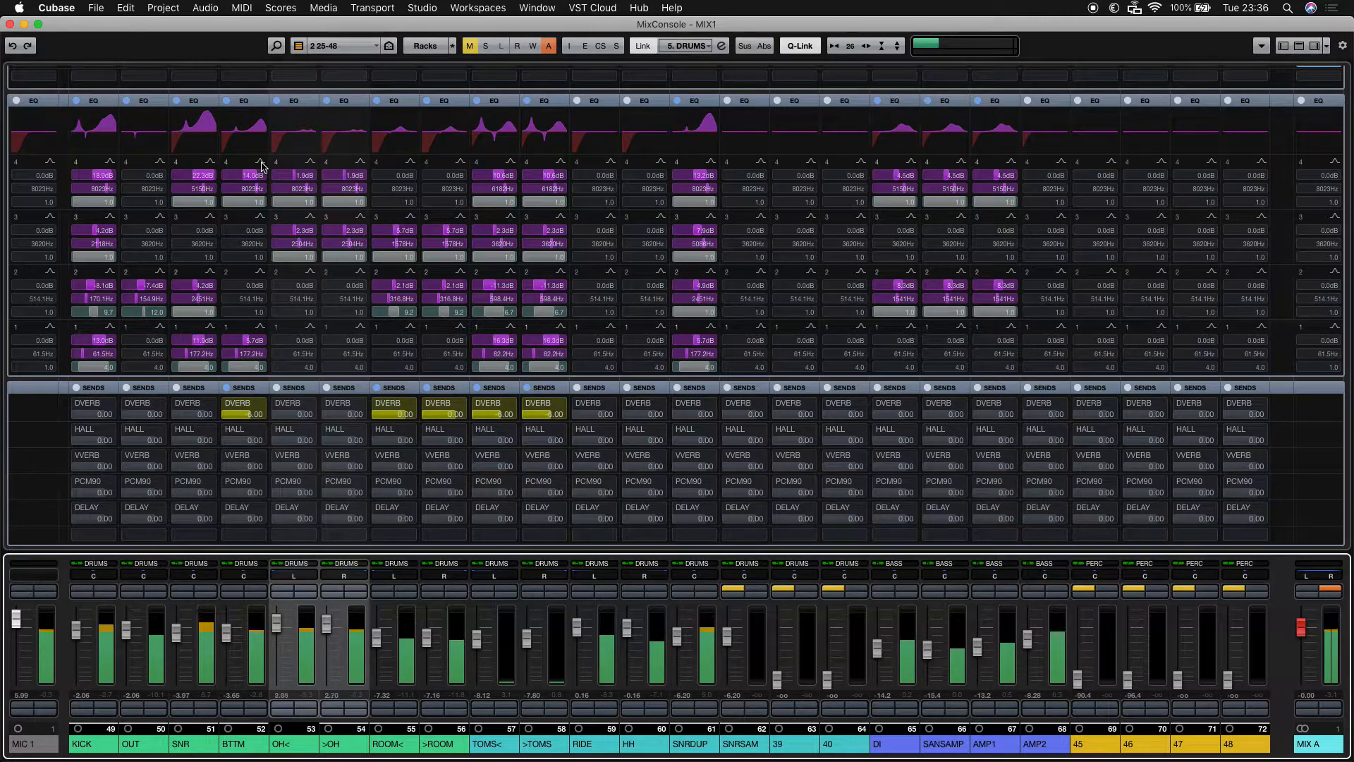
pyautogui.press('s')
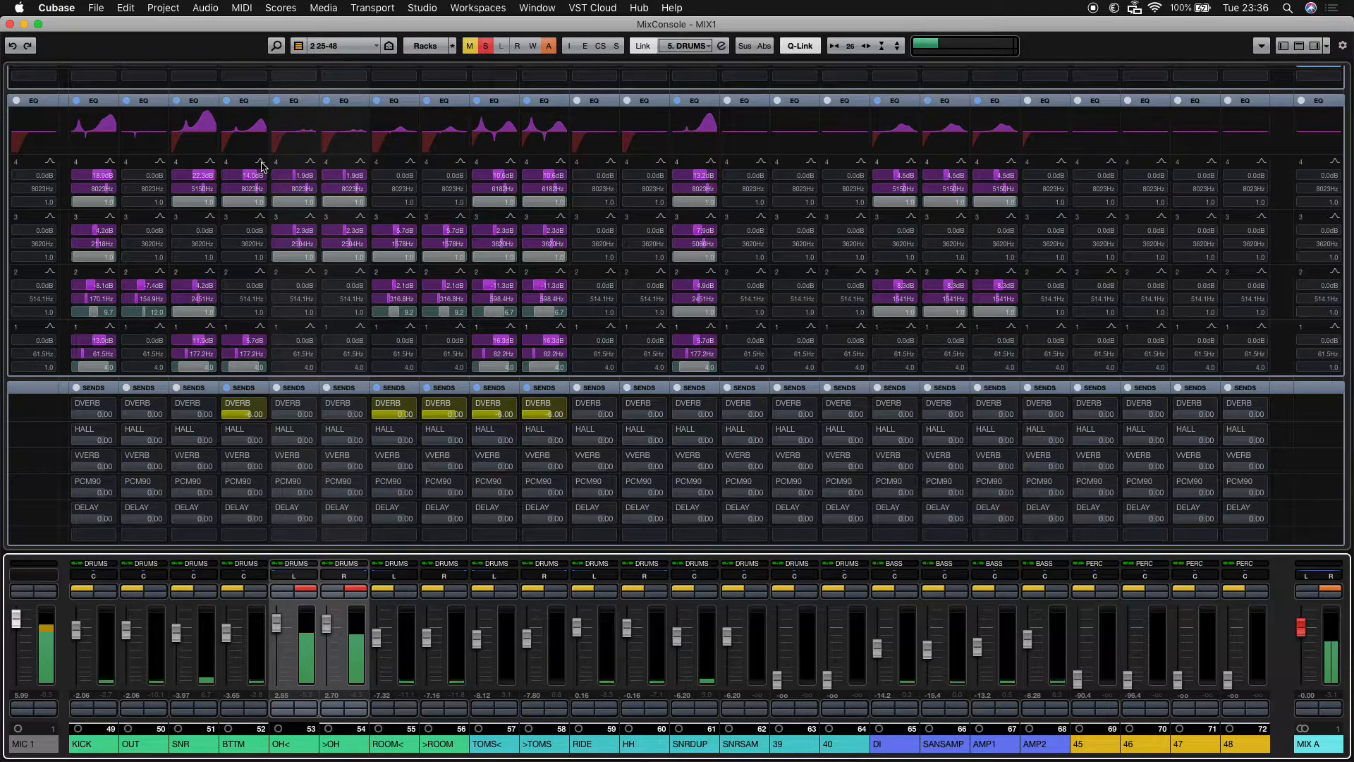
pyautogui.press('s')
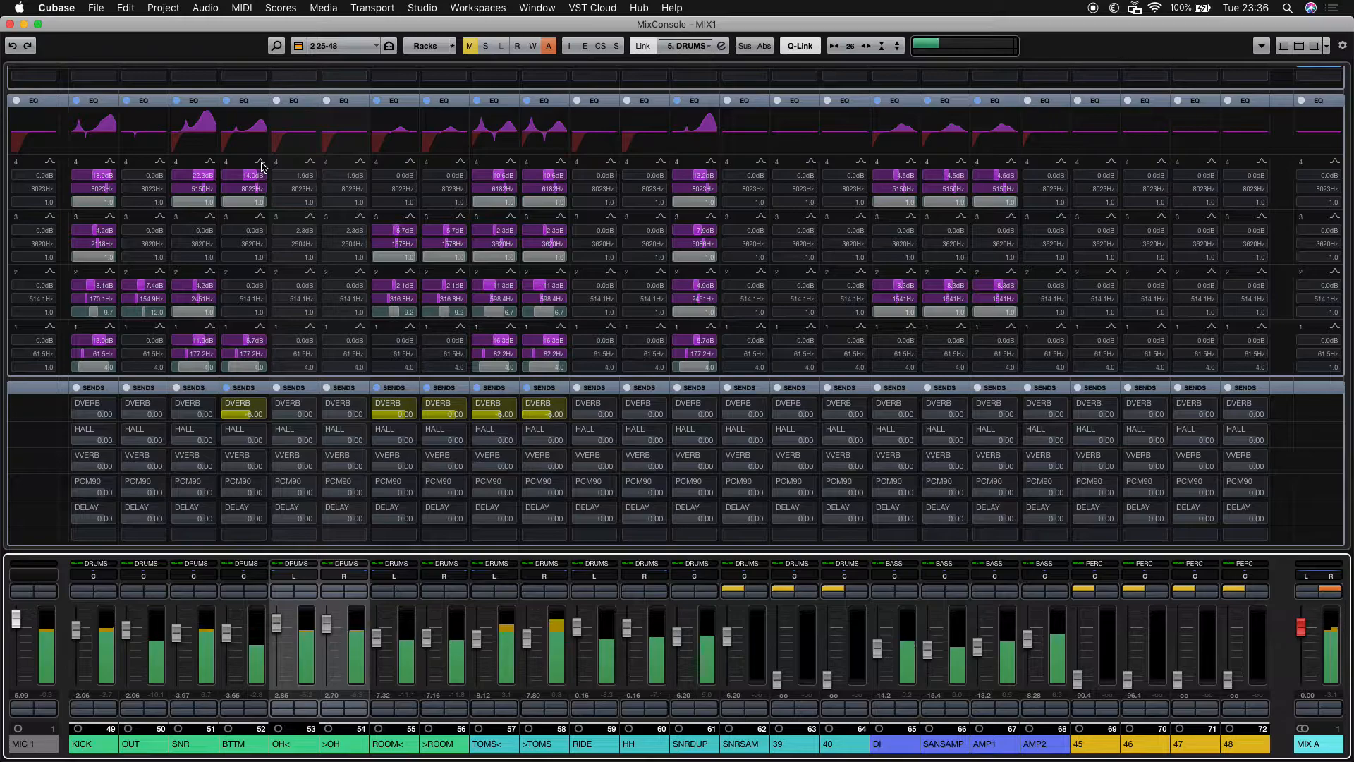
# Step: Set the <G1/G1> high EQ boost to 17.0 dB at 8023 Hz and lower their faders to -3.33 and -3.18
pyautogui.press('3')
pyautogui.press('s')
pyautogui.press('2')
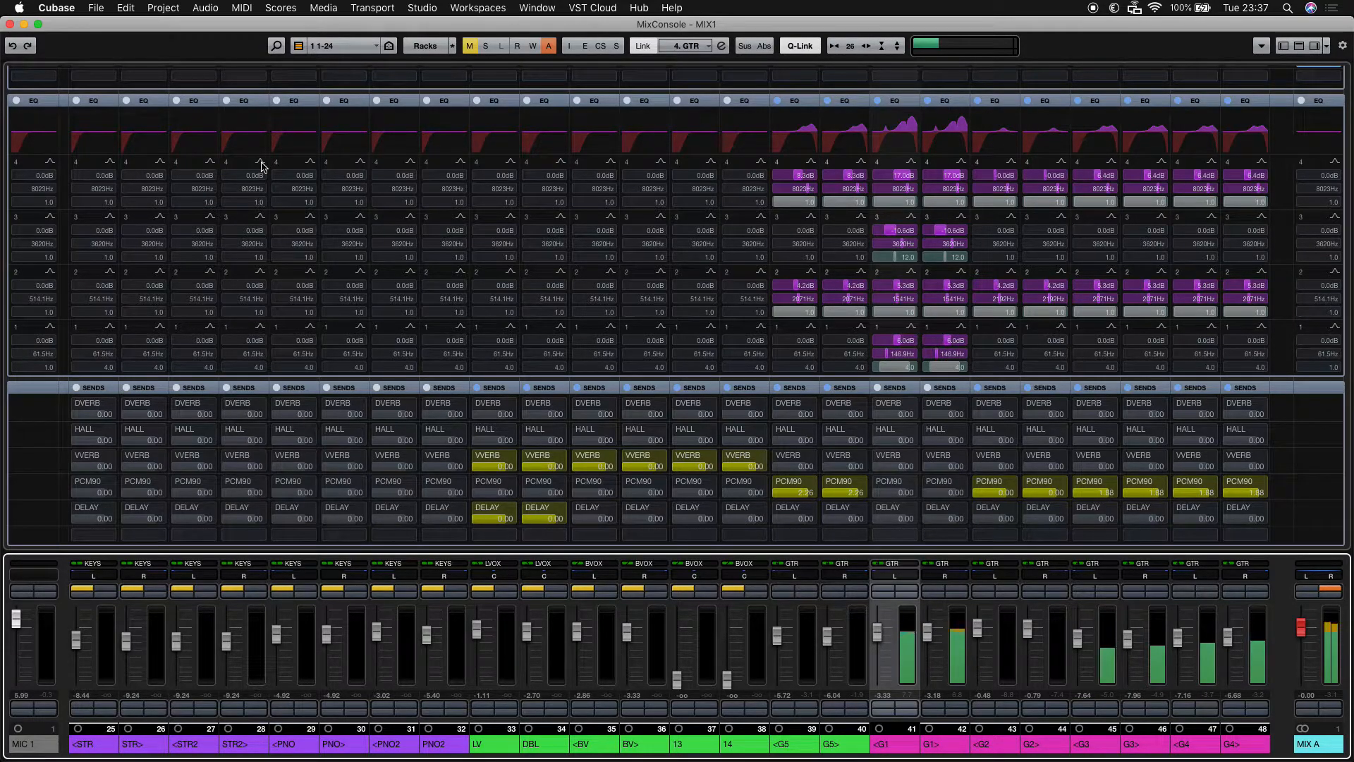
# Step: Boost the toms' high EQ to 15.5 dB with faders at -9.40 and -9.06, and lower the <G1/G1> faders to -4.61 and -4.76
pyautogui.press('2')
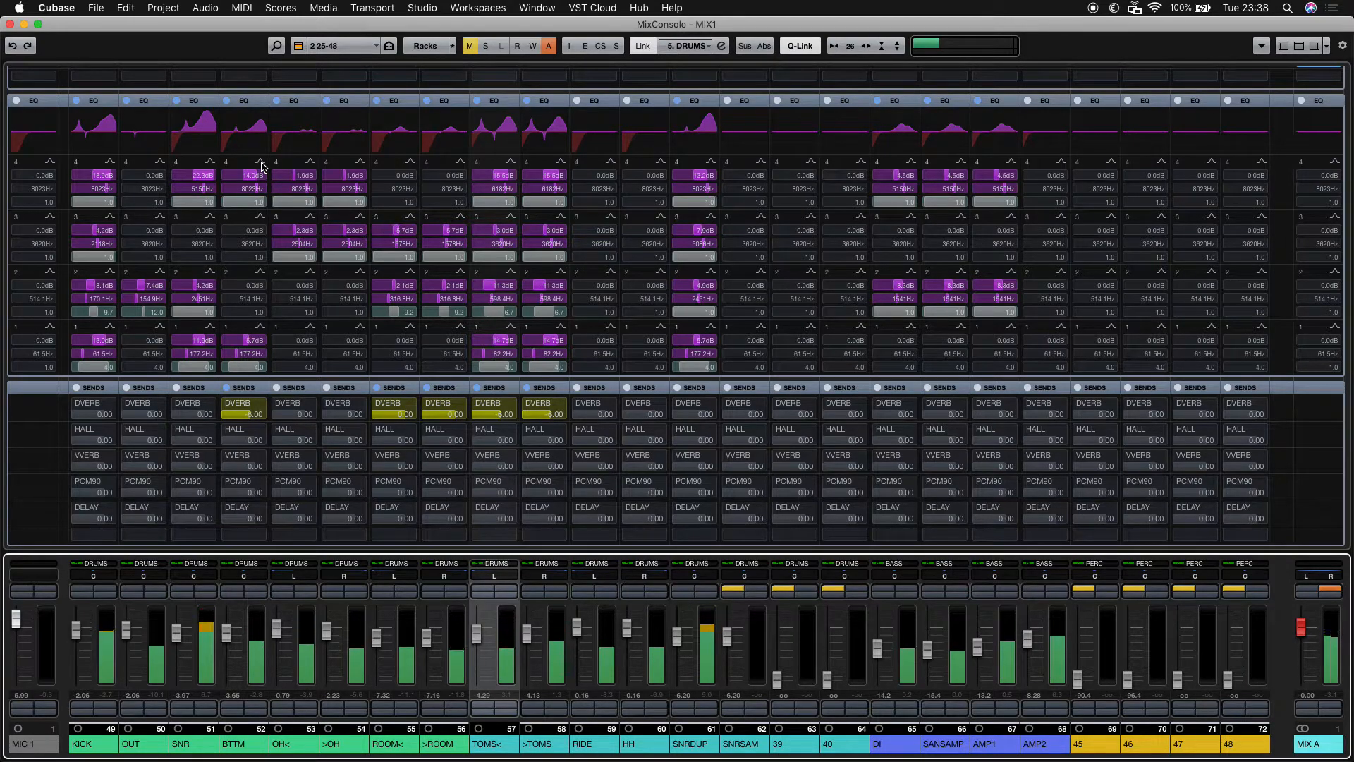
pyautogui.press('1')
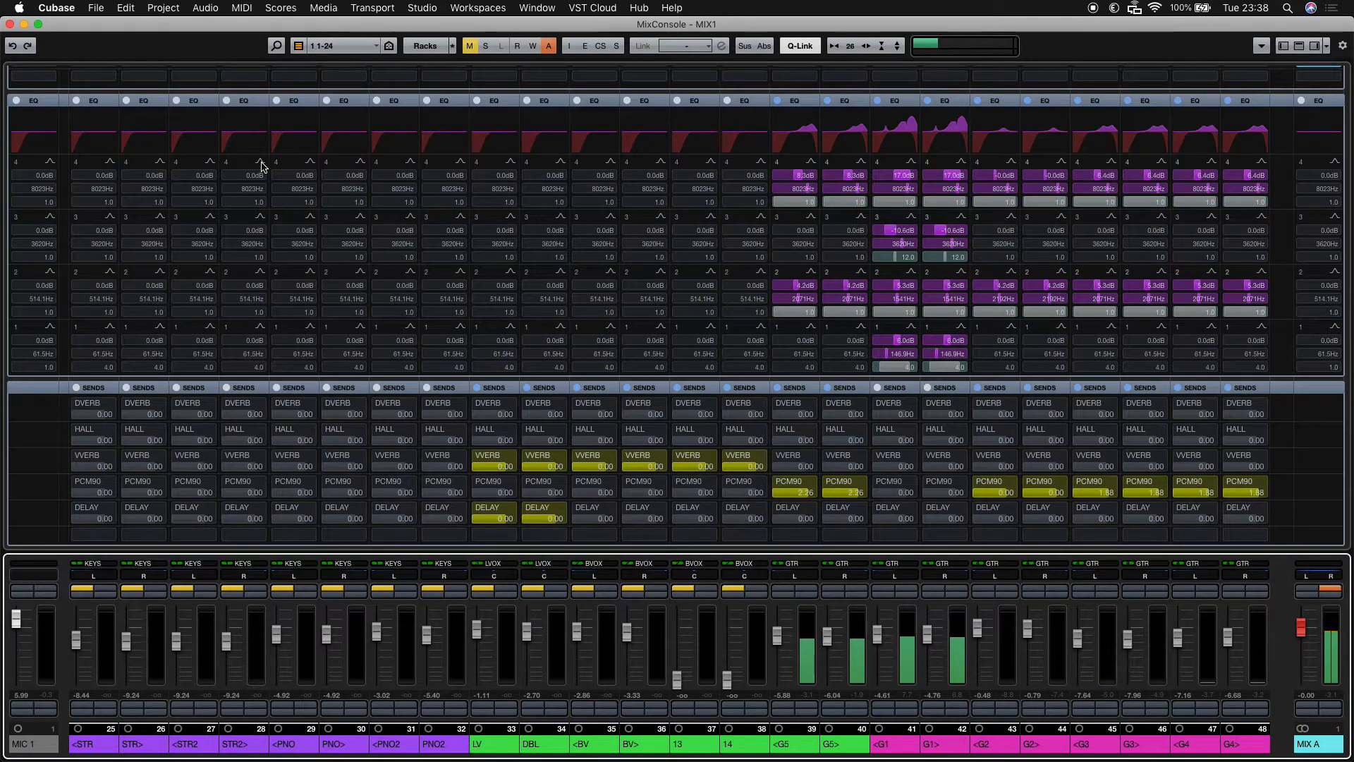
pyautogui.press('2')
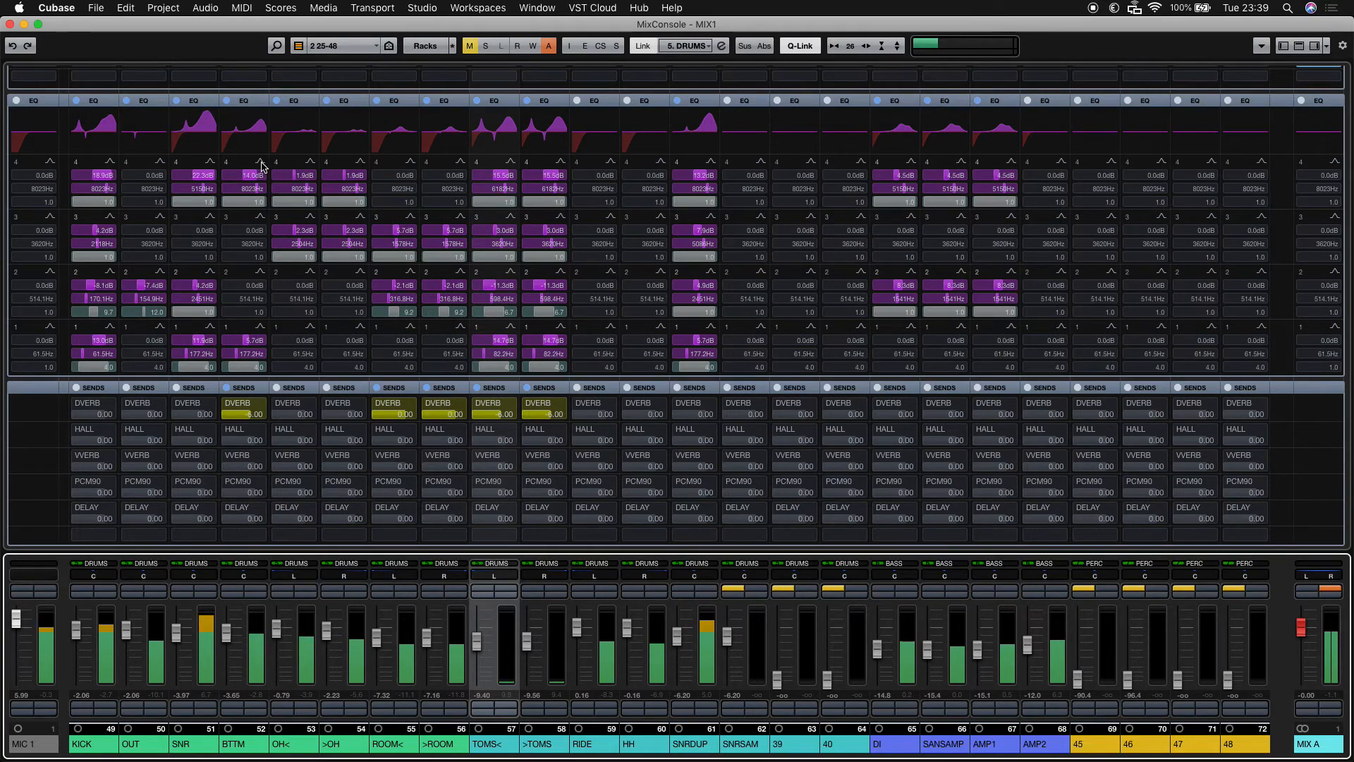
pyautogui.press('3')
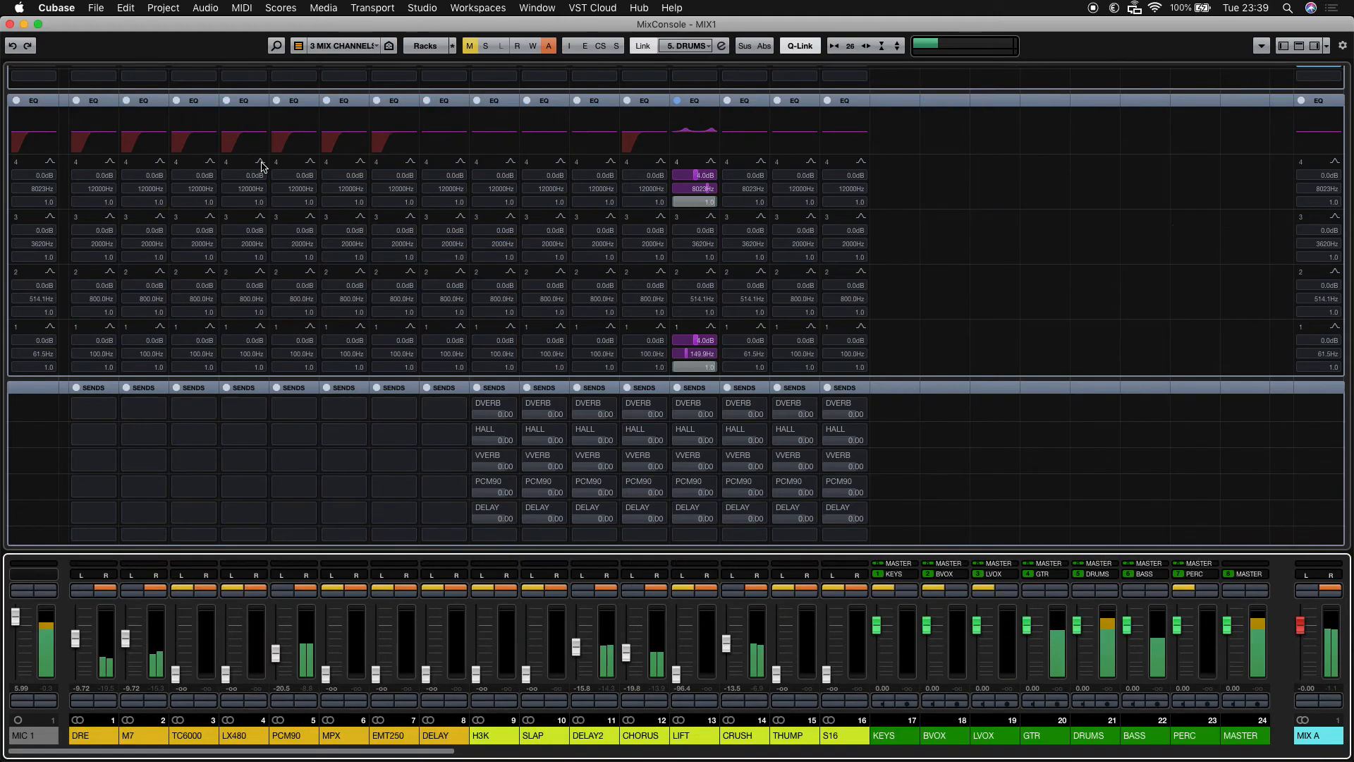